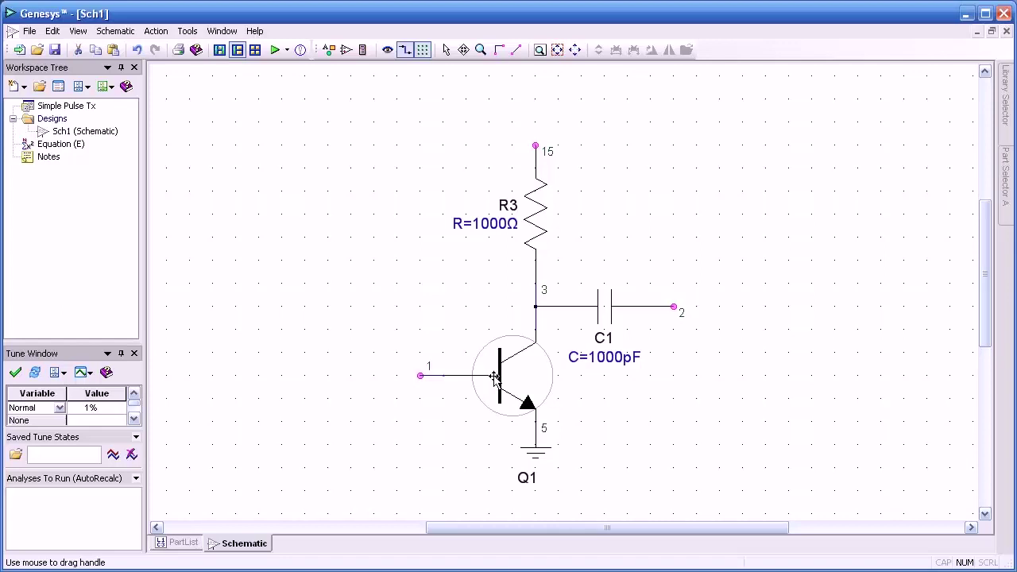
- Place a DC voltage source from the Basic part group at node 15 above R3
{"action": "mouse_move", "coordinate": [538, 230]}
{"action": "mouse_move", "coordinate": [614, 317]}
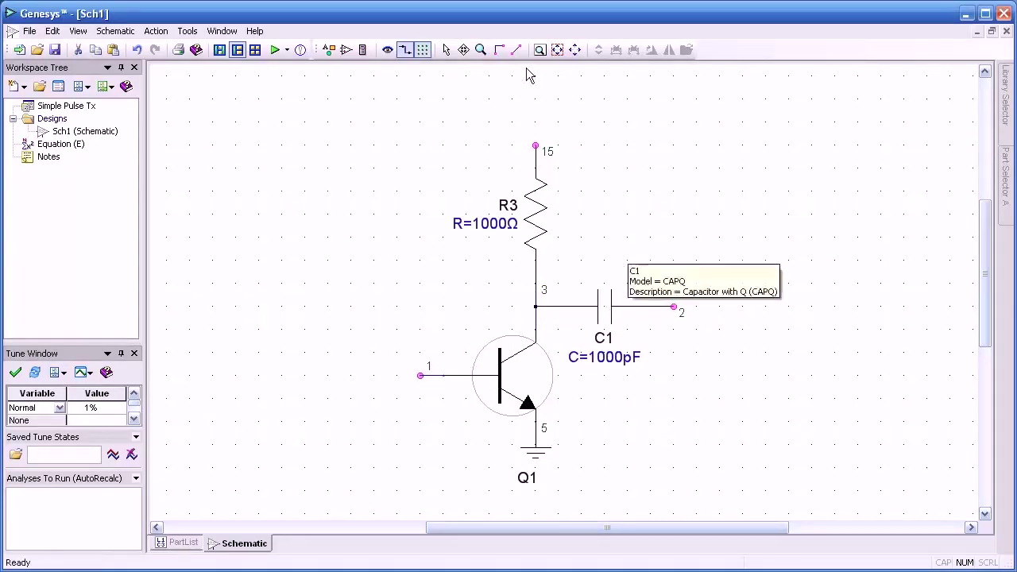
{"action": "left_click", "coordinate": [345, 49]}
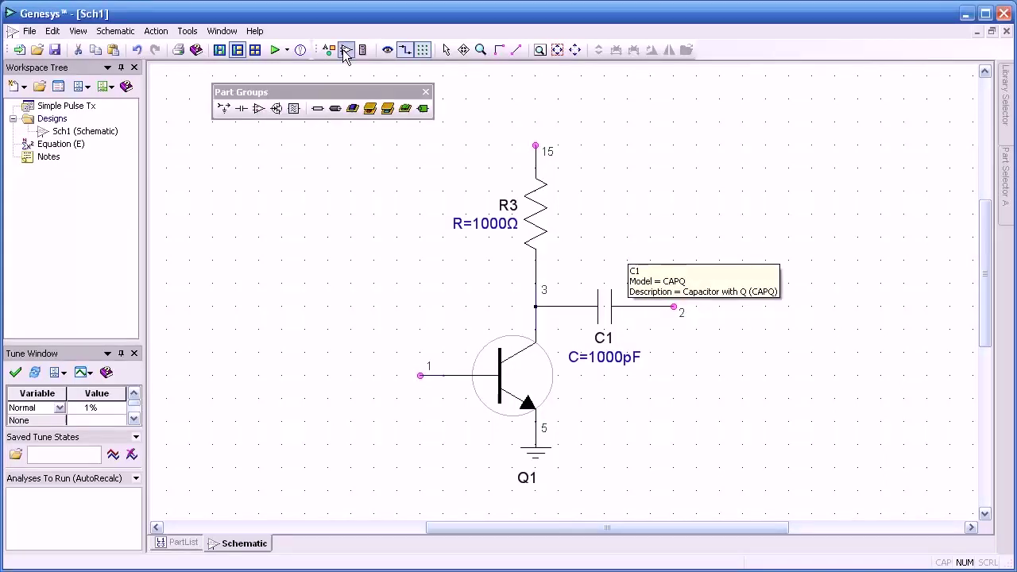
{"action": "left_click", "coordinate": [223, 108]}
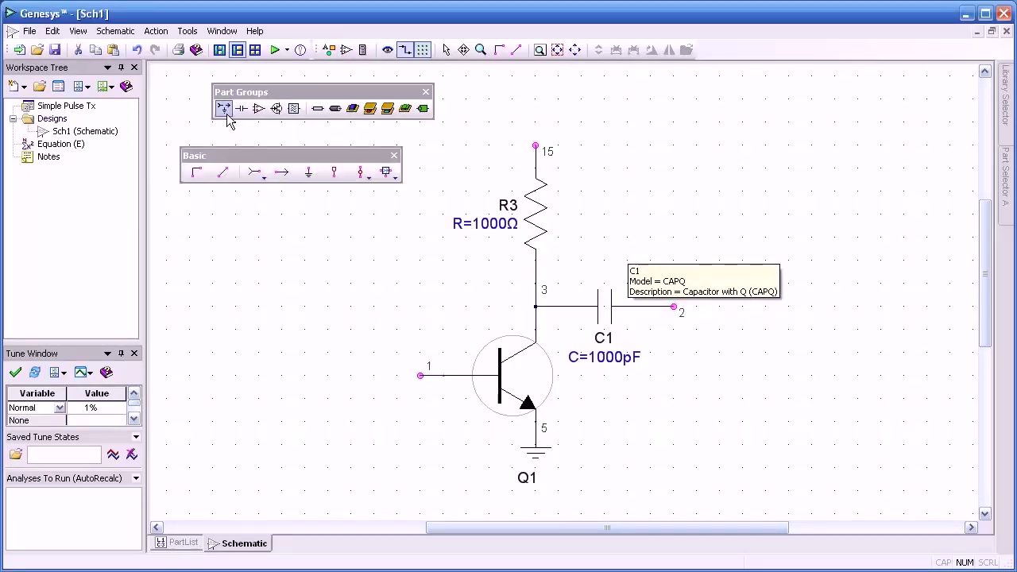
{"action": "left_click", "coordinate": [334, 179]}
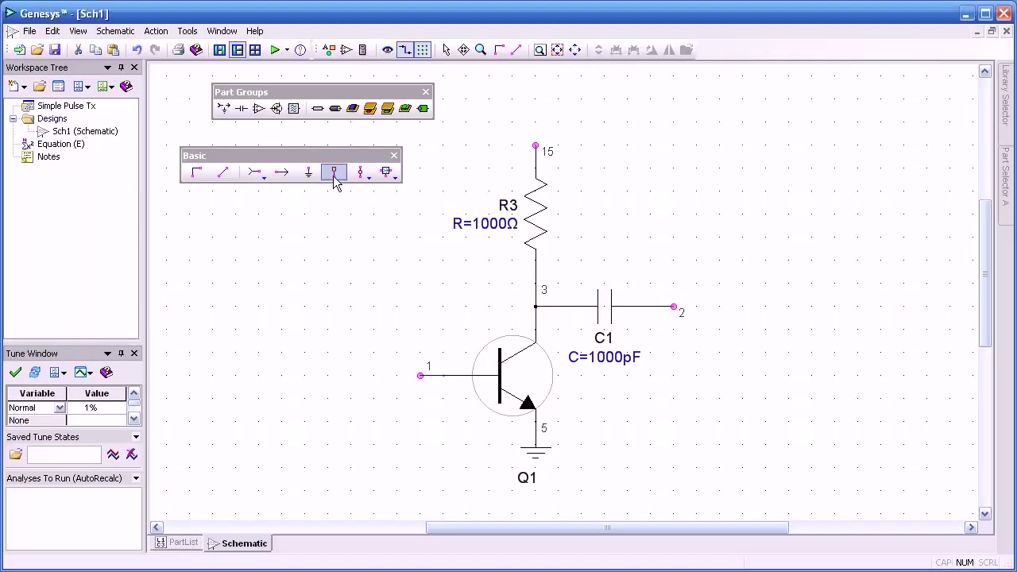
{"action": "left_click", "coordinate": [537, 147]}
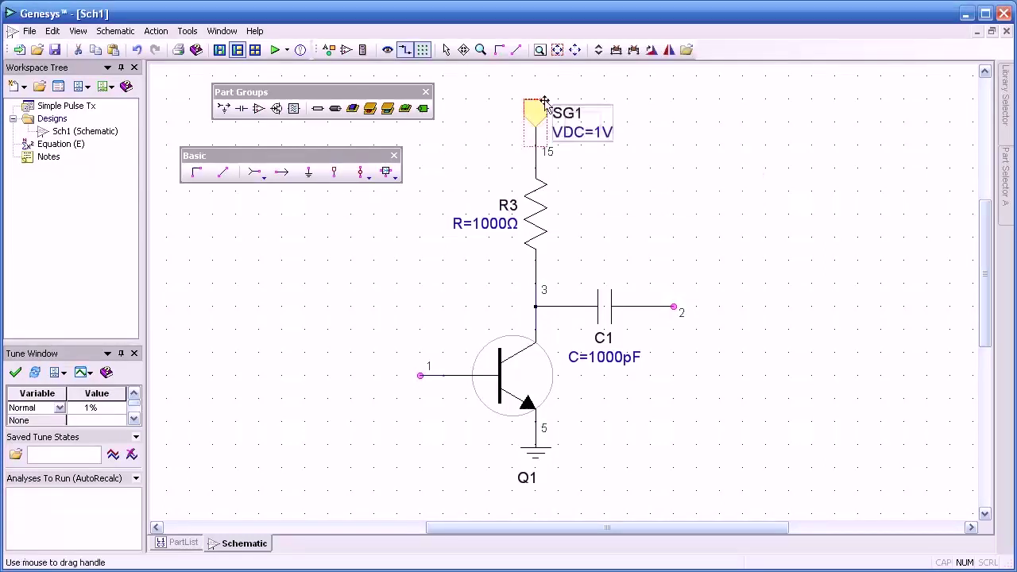
- Set the VDC of source SG1 to 10 V
{"action": "double_click", "coordinate": [540, 111]}
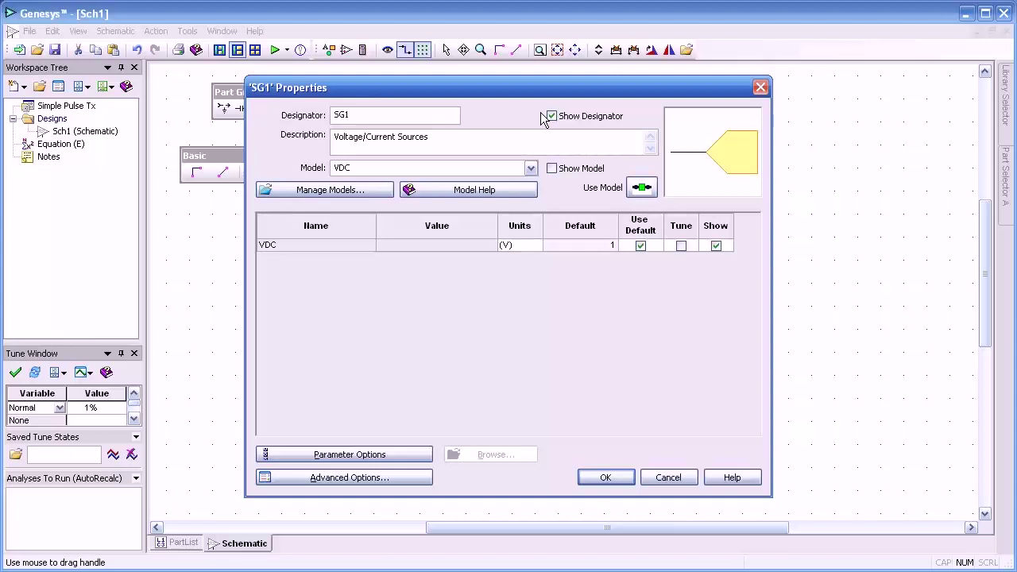
{"action": "left_click", "coordinate": [466, 246]}
{"action": "type", "text": "10"}
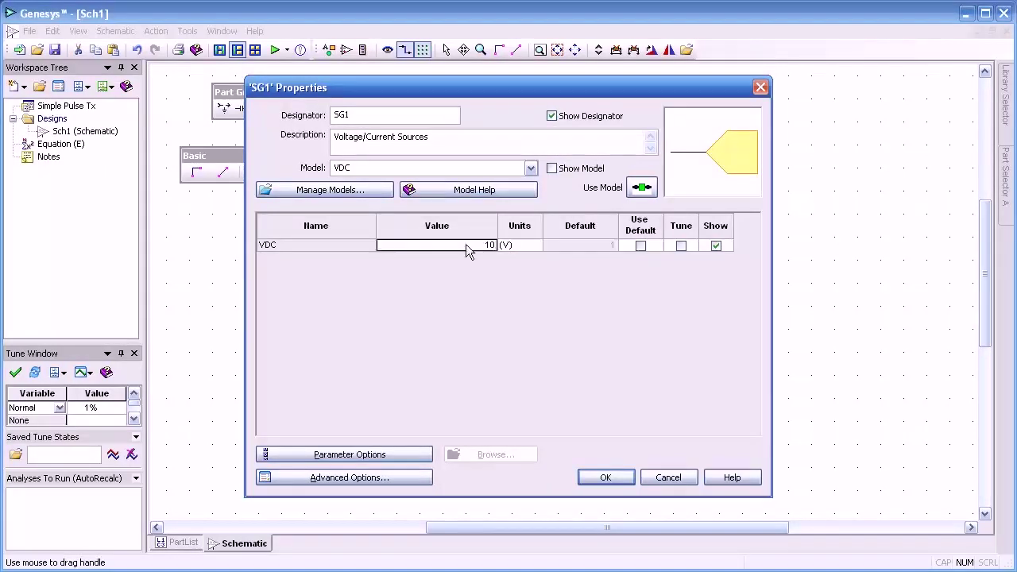
{"action": "key", "text": "Return"}
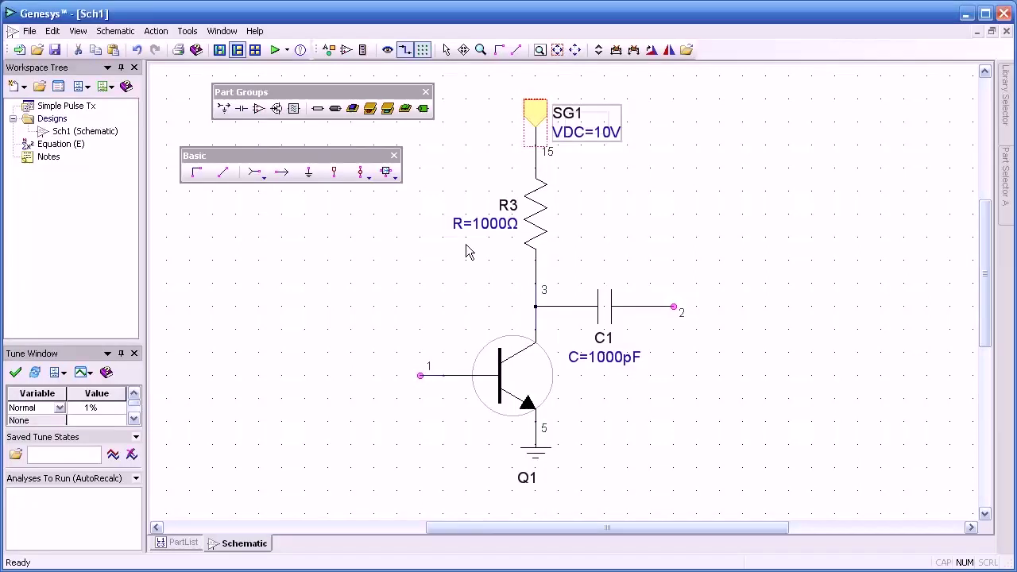
{"action": "left_click", "coordinate": [257, 175]}
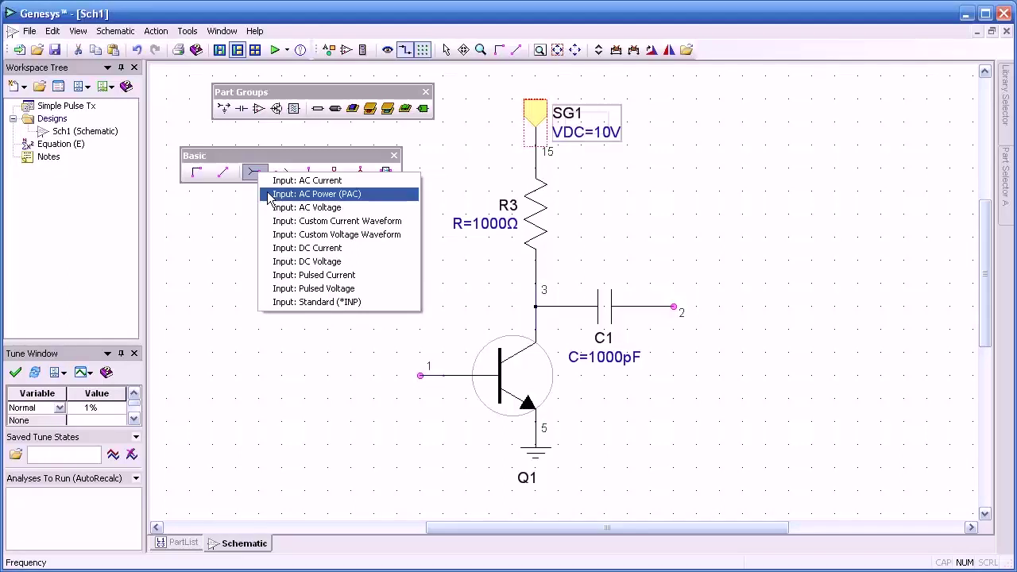
- Place an AC Power input VS1 at pin 1 with VDC 0.65, F 30 MHz, PAC 0 dBm
{"action": "left_click", "coordinate": [269, 199]}
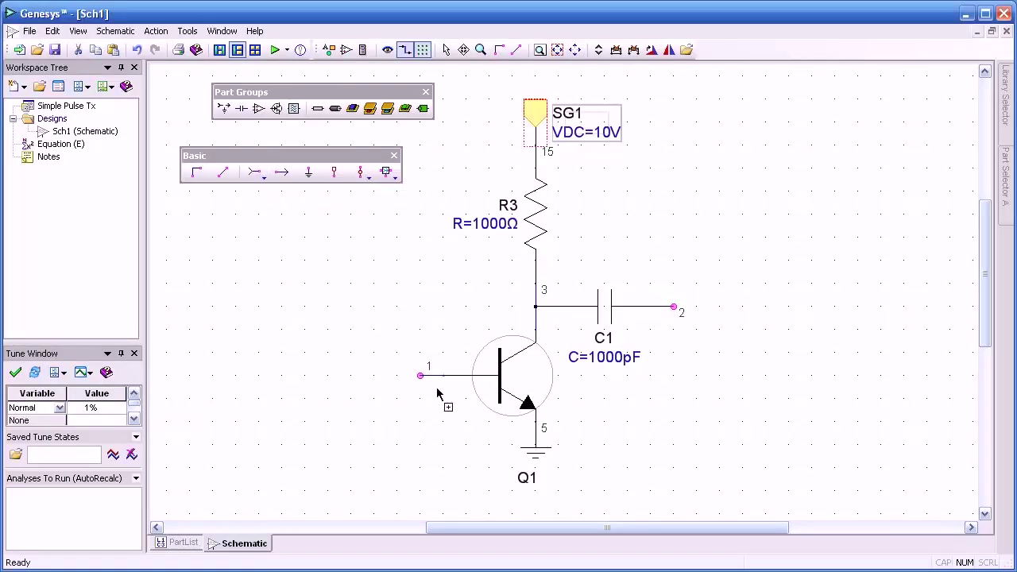
{"action": "left_click", "coordinate": [362, 390]}
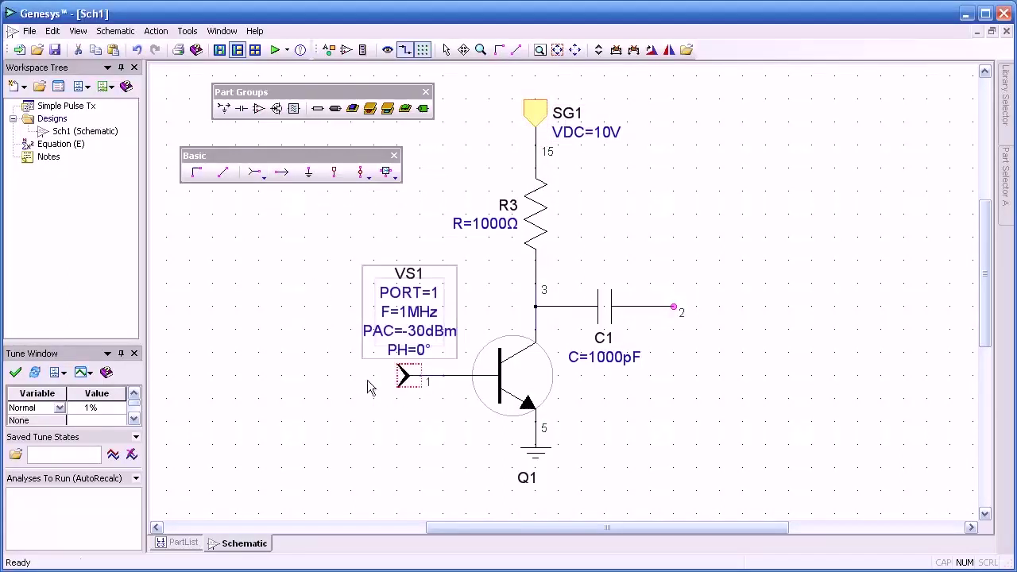
{"action": "double_click", "coordinate": [409, 376]}
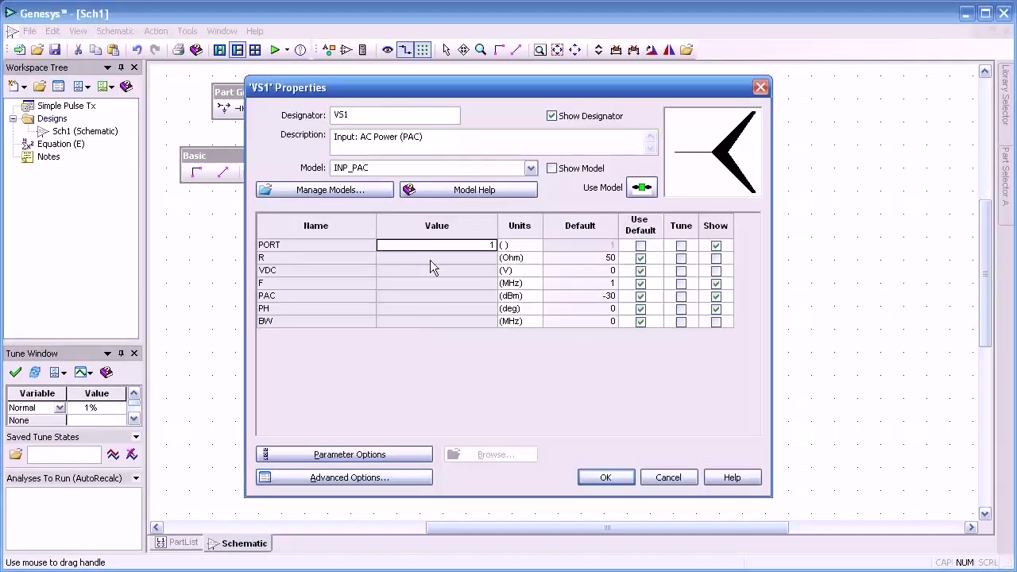
{"action": "left_click", "coordinate": [476, 270]}
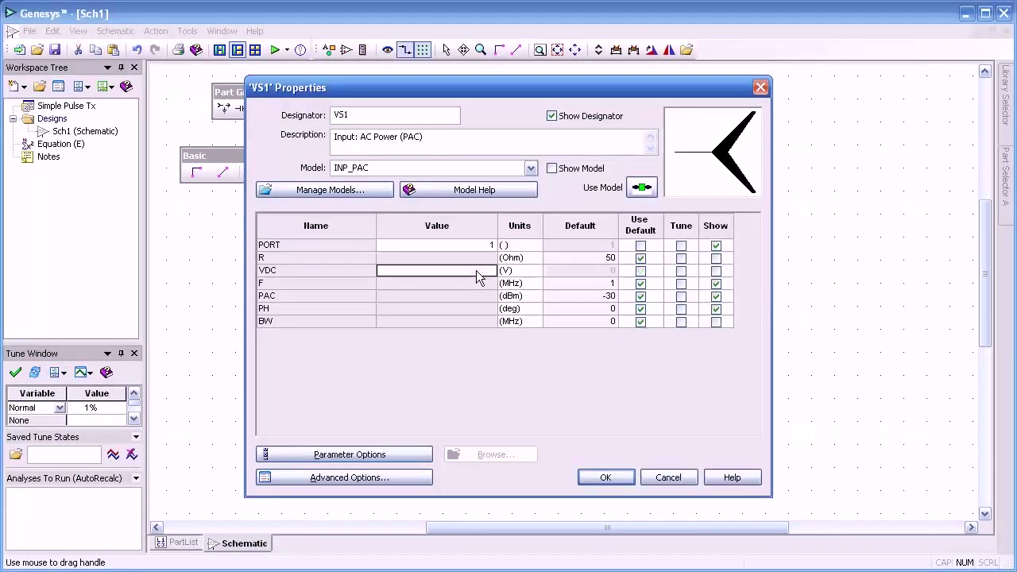
{"action": "type", "text": ".65"}
{"action": "left_click", "coordinate": [484, 285]}
{"action": "type", "text": "30"}
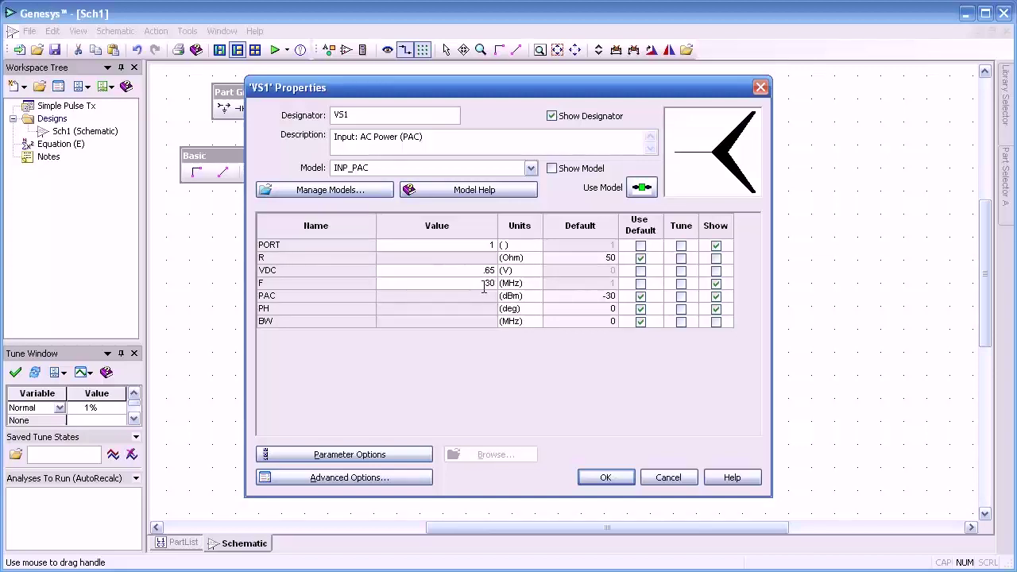
{"action": "left_click", "coordinate": [484, 296]}
{"action": "type", "text": "0"}
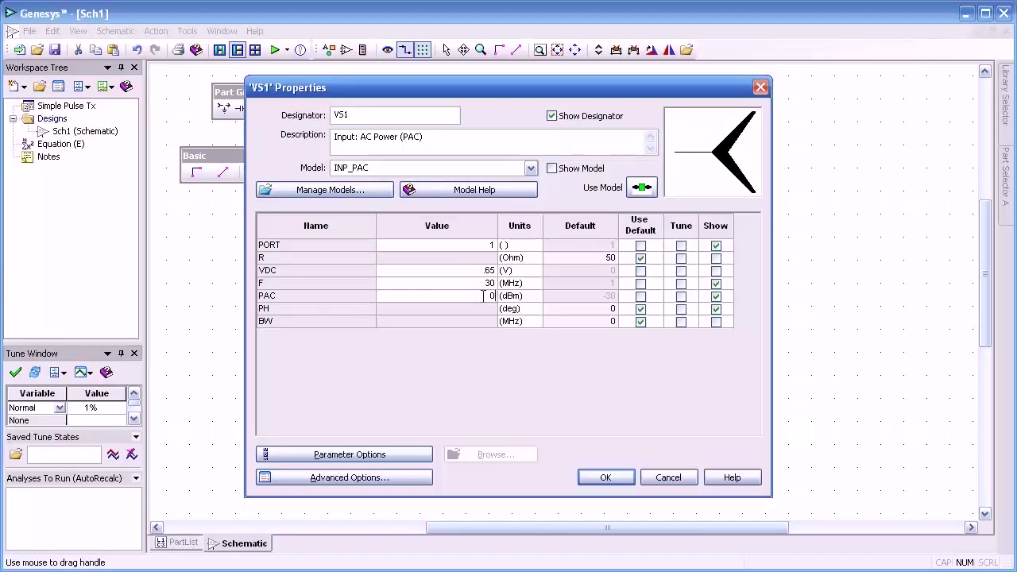
{"action": "left_click", "coordinate": [602, 478]}
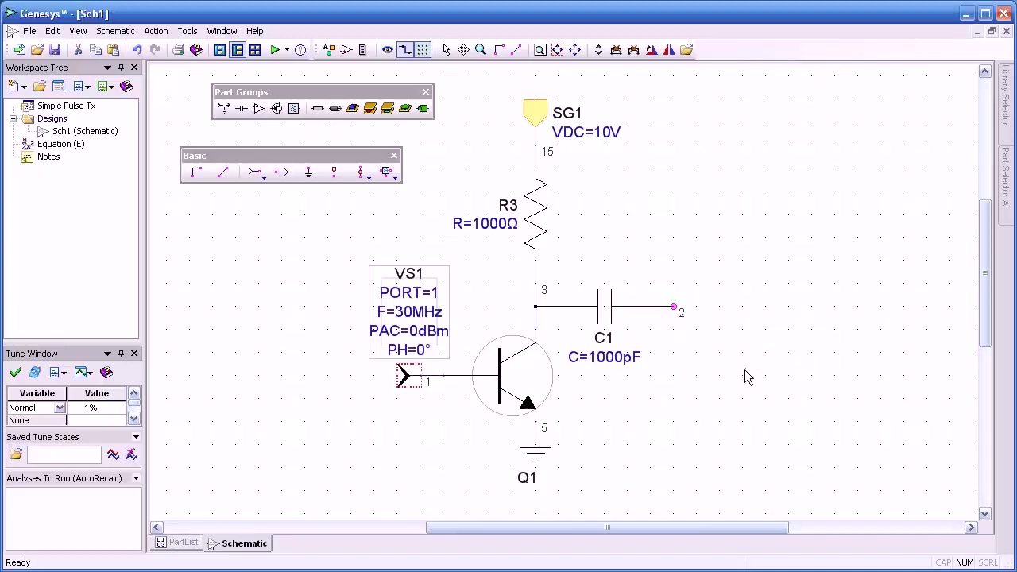
- Add a 50 Ω output port at C1's free end and close the part palettes
{"action": "double_click", "coordinate": [704, 311]}
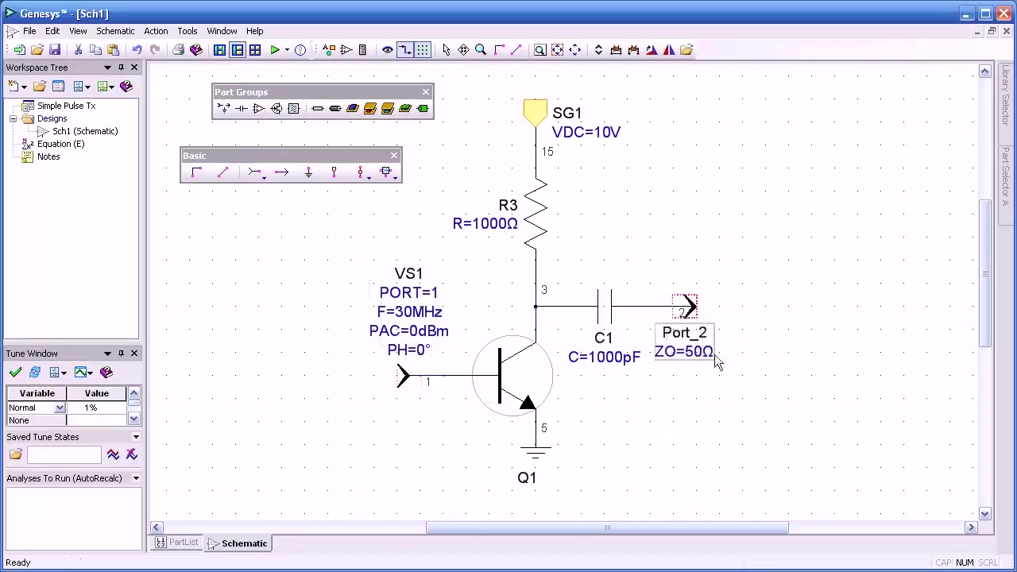
{"action": "left_click", "coordinate": [393, 155]}
{"action": "left_click", "coordinate": [426, 93]}
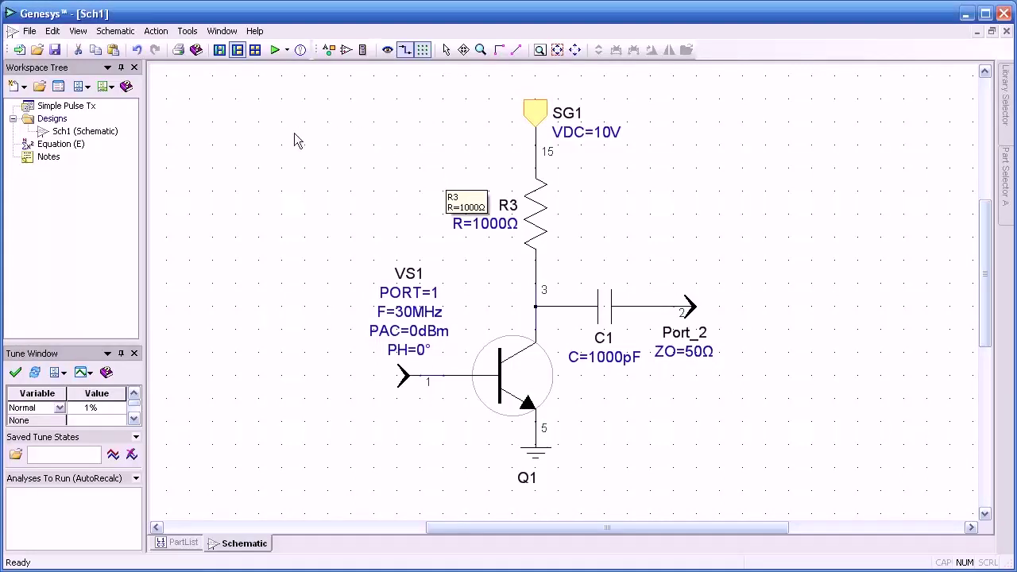
- Add a transient analysis to the workspace analysing design Sch1
{"action": "left_click", "coordinate": [21, 88]}
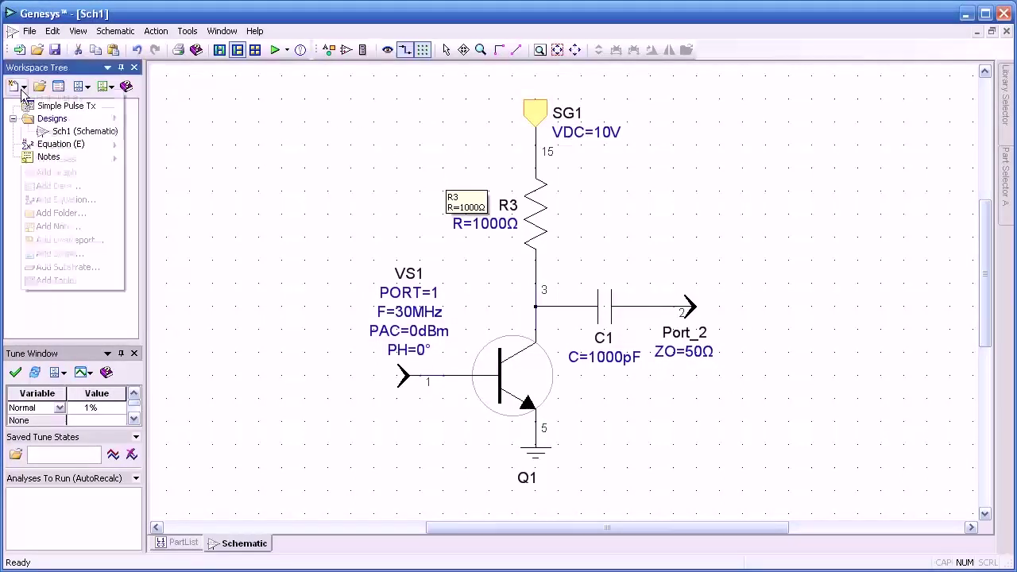
{"action": "mouse_move", "coordinate": [44, 121]}
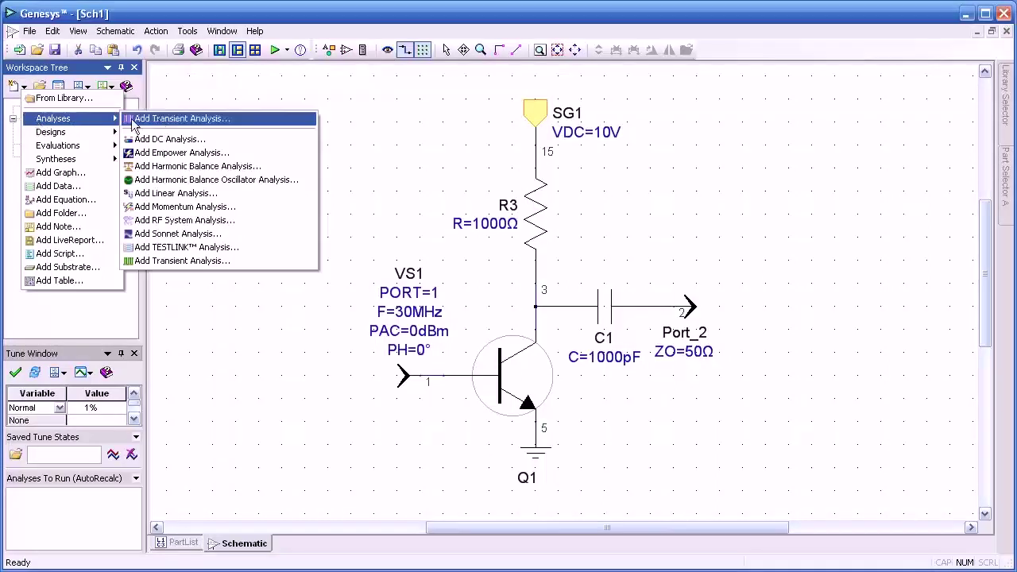
{"action": "left_click", "coordinate": [172, 121]}
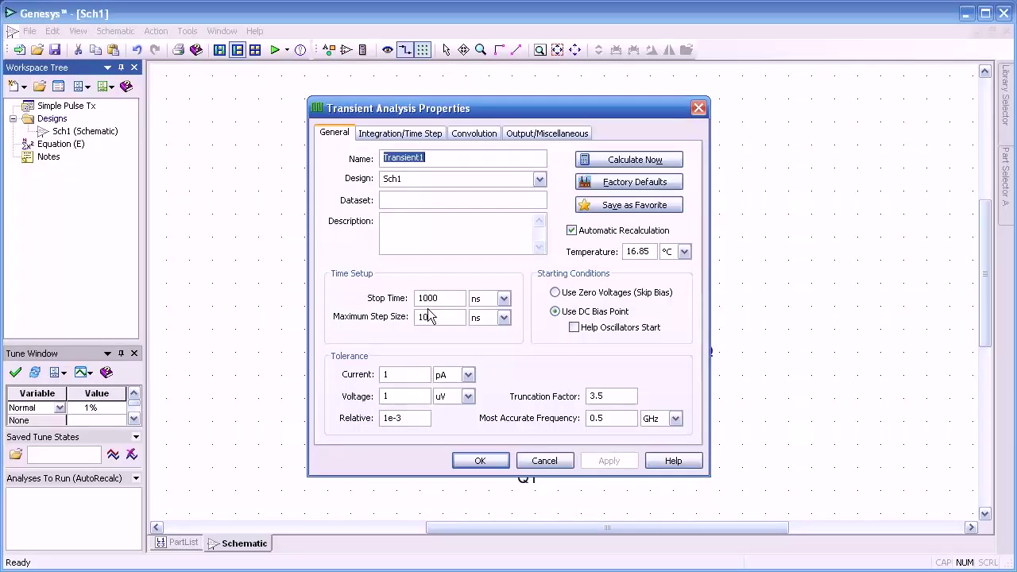
{"action": "left_click", "coordinate": [540, 180]}
{"action": "left_click", "coordinate": [525, 194]}
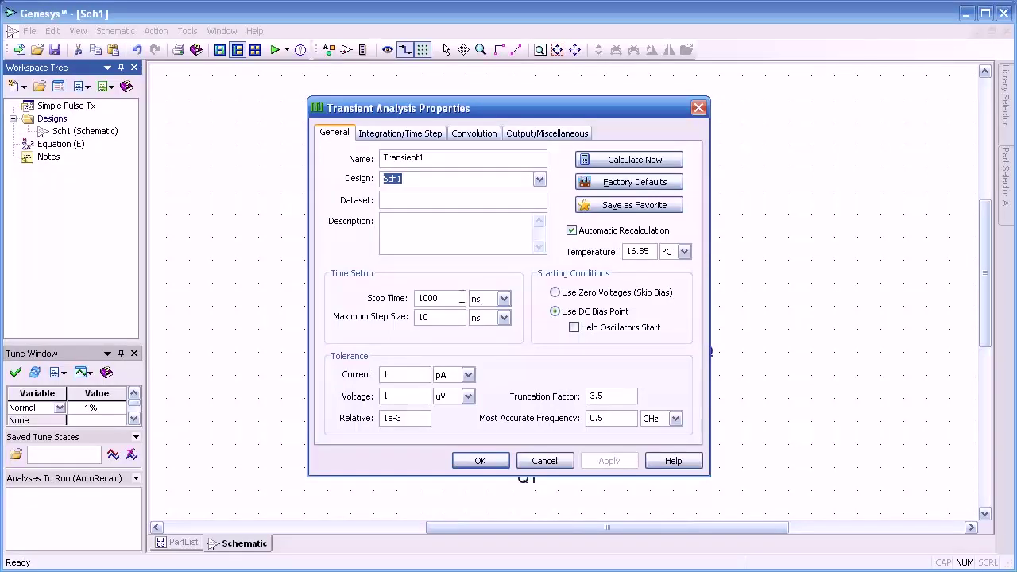
- Keep the 1000 ns stop time and change the maximum step size to 1 ns
{"action": "left_click", "coordinate": [504, 300]}
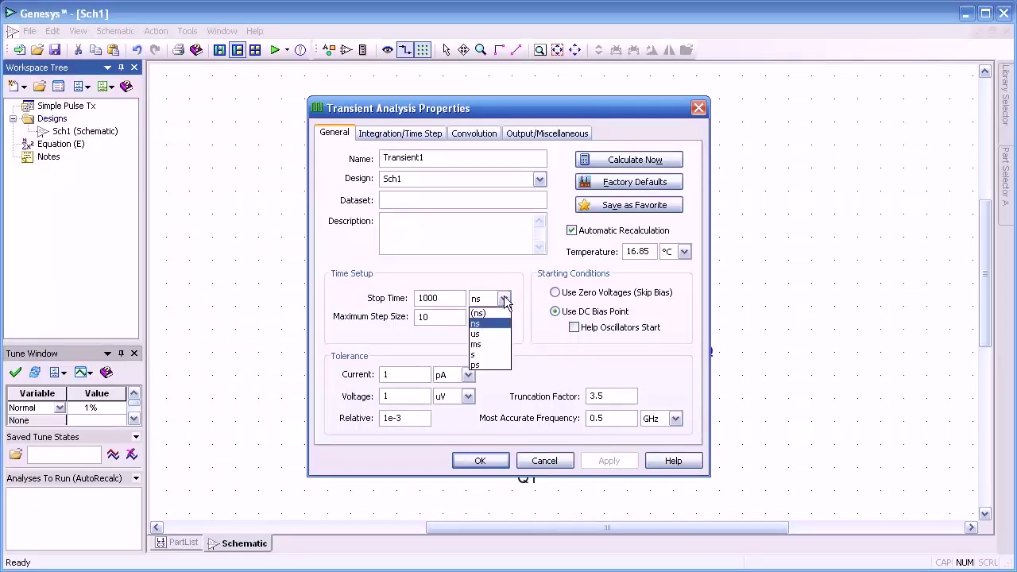
{"action": "left_click", "coordinate": [506, 302]}
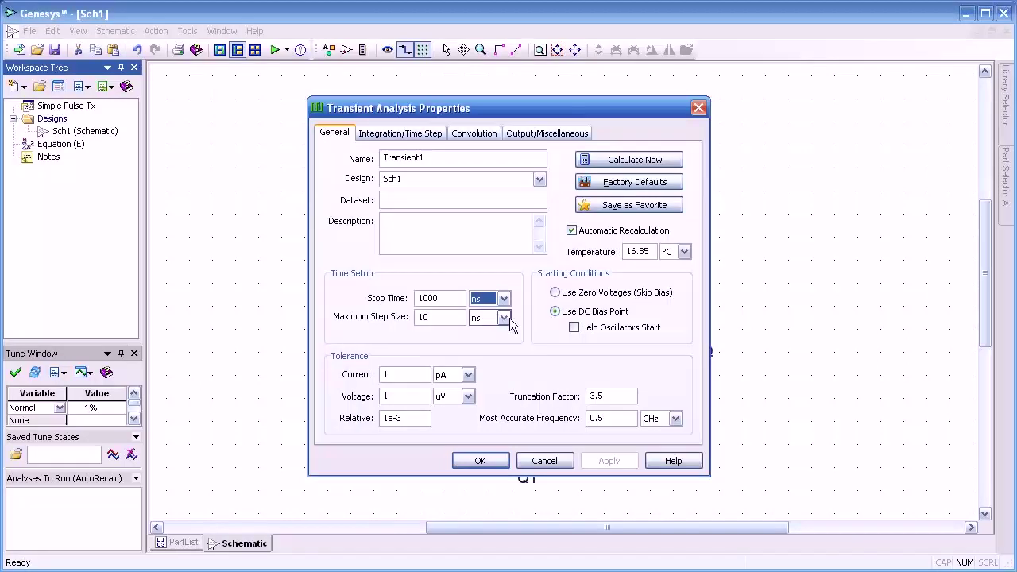
{"action": "left_click", "coordinate": [505, 318]}
{"action": "left_click", "coordinate": [505, 318]}
{"action": "left_click_drag", "start_coordinate": [433, 317], "coordinate": [391, 323]}
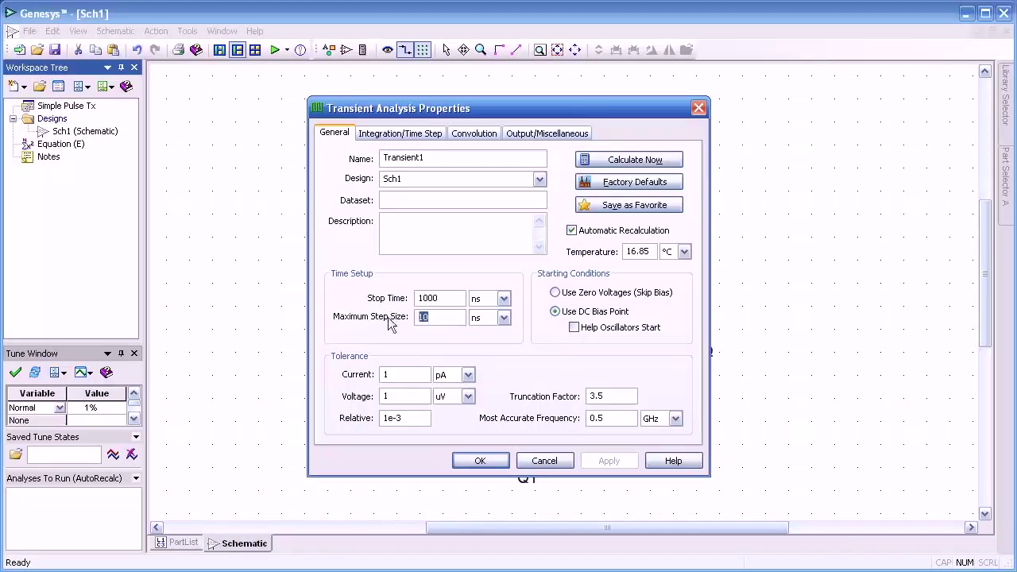
{"action": "type", "text": "1"}
- Review the Integration/Time Step options, keeping Trapezoidal integration and Gear step control
{"action": "left_click", "coordinate": [440, 134]}
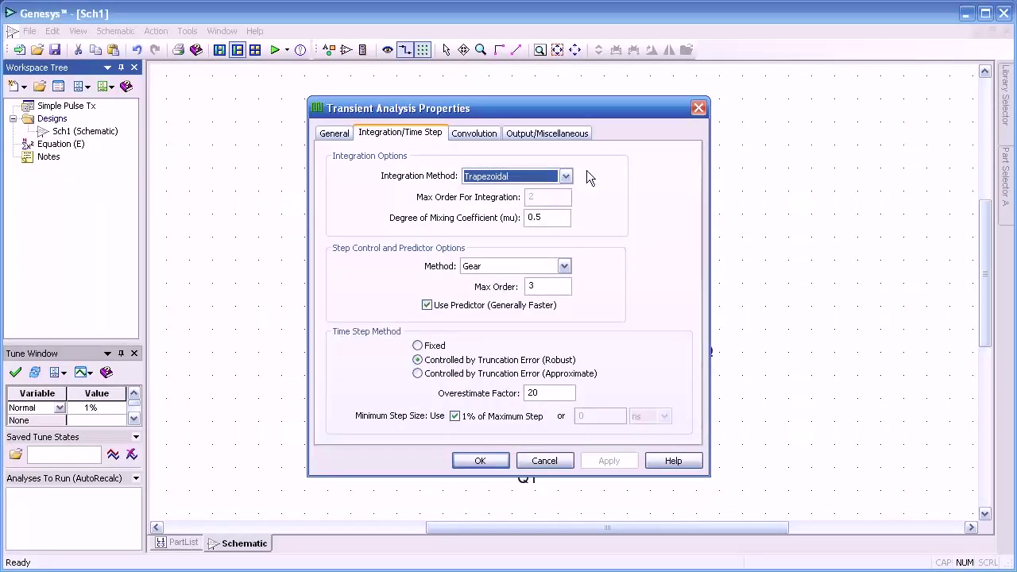
{"action": "left_click", "coordinate": [567, 175]}
{"action": "left_click", "coordinate": [566, 174]}
{"action": "left_click", "coordinate": [564, 266]}
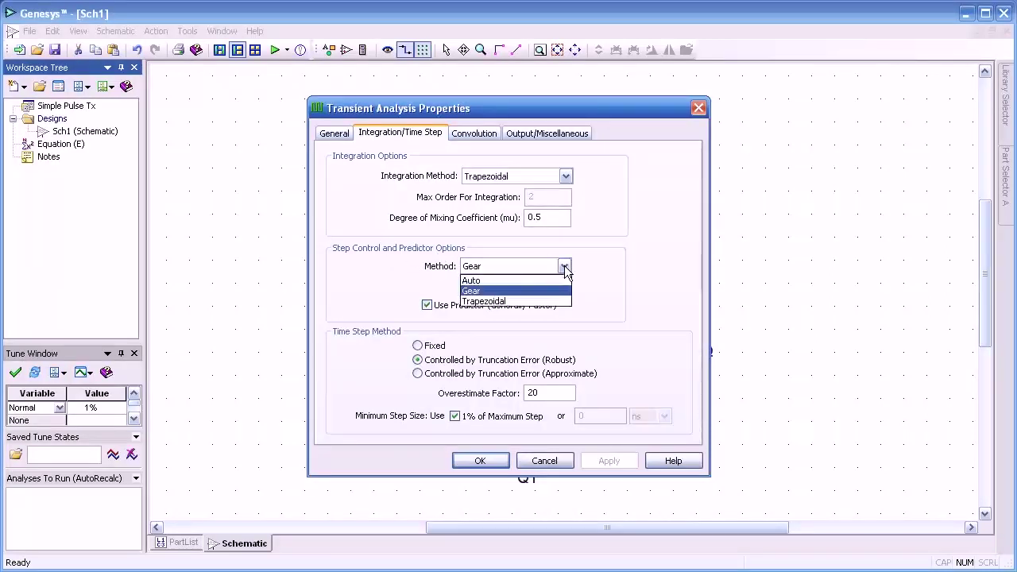
{"action": "left_click", "coordinate": [564, 266]}
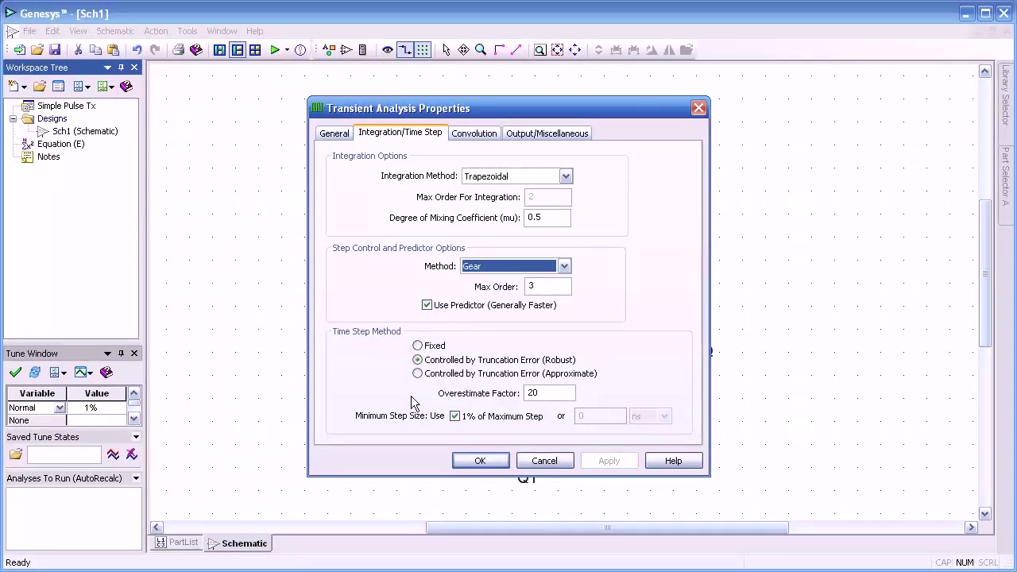
- Look over the Convolution and Output/Miscellaneous tabs, then view the help's Convolution explanation
{"action": "left_click", "coordinate": [469, 135]}
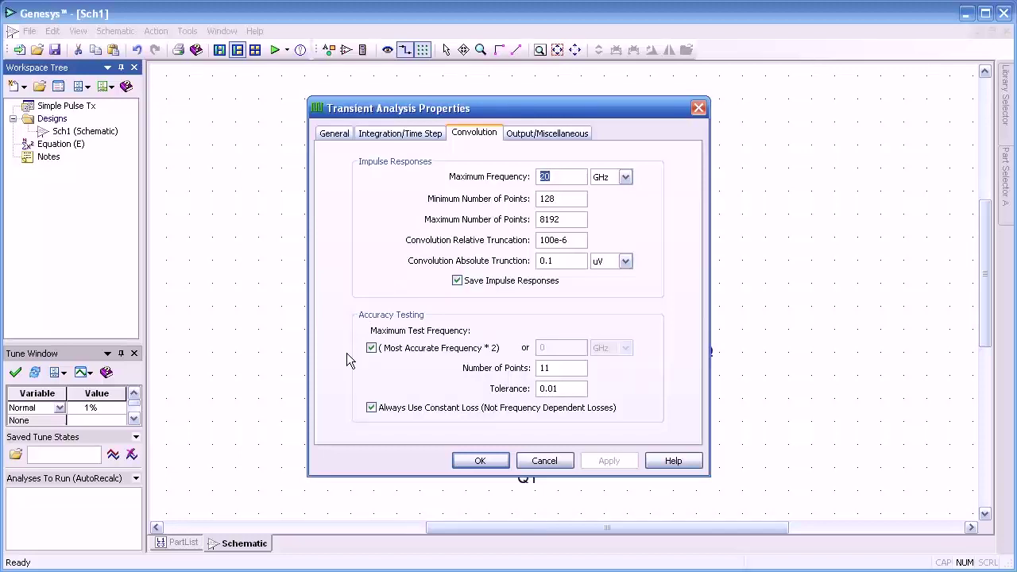
{"action": "left_click", "coordinate": [518, 132]}
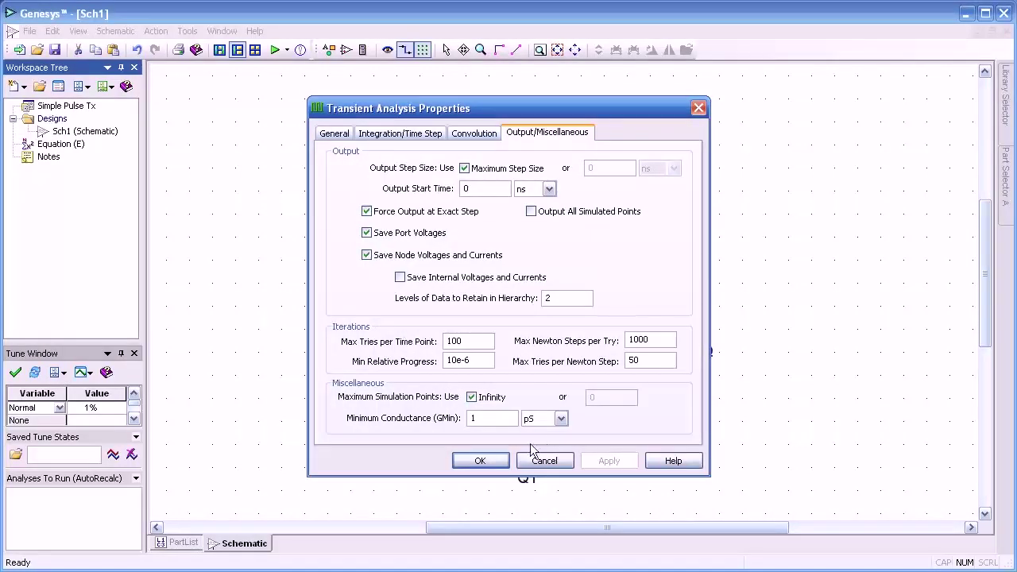
{"action": "left_click", "coordinate": [671, 461]}
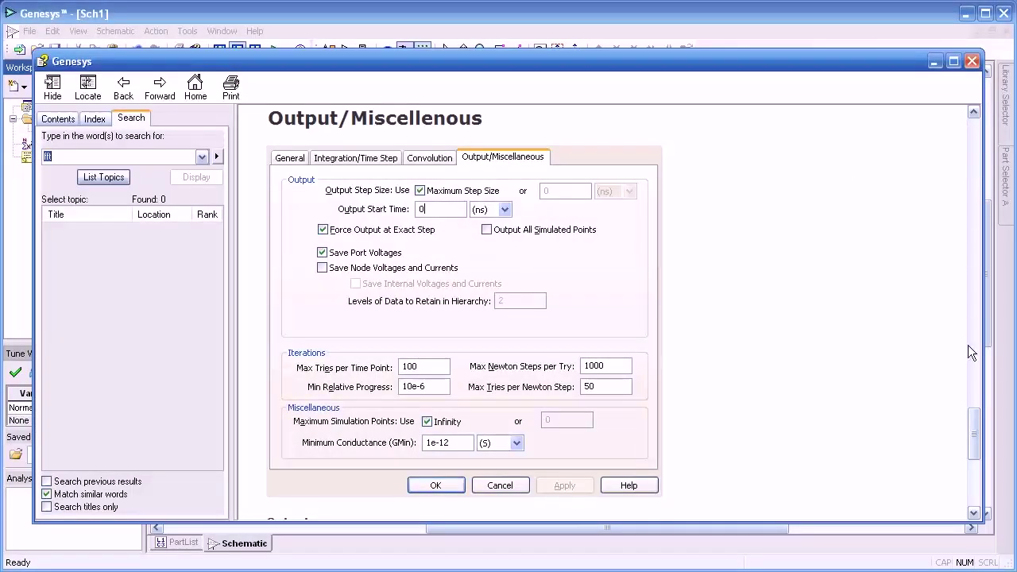
{"action": "left_click_drag", "start_coordinate": [972, 422], "coordinate": [939, 323]}
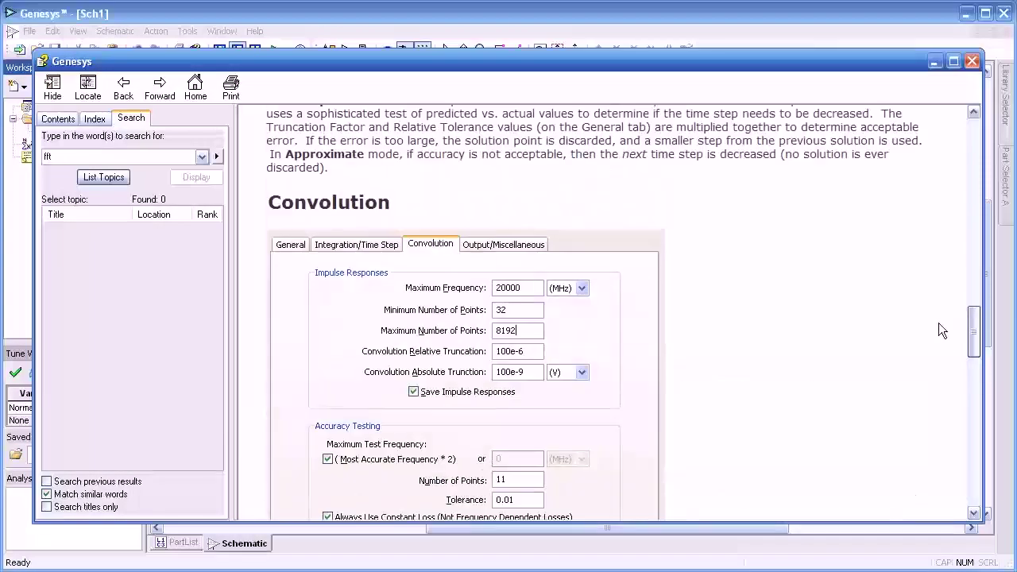
- Minimize the help and accept the transient settings to create Transient1
{"action": "left_click", "coordinate": [934, 61]}
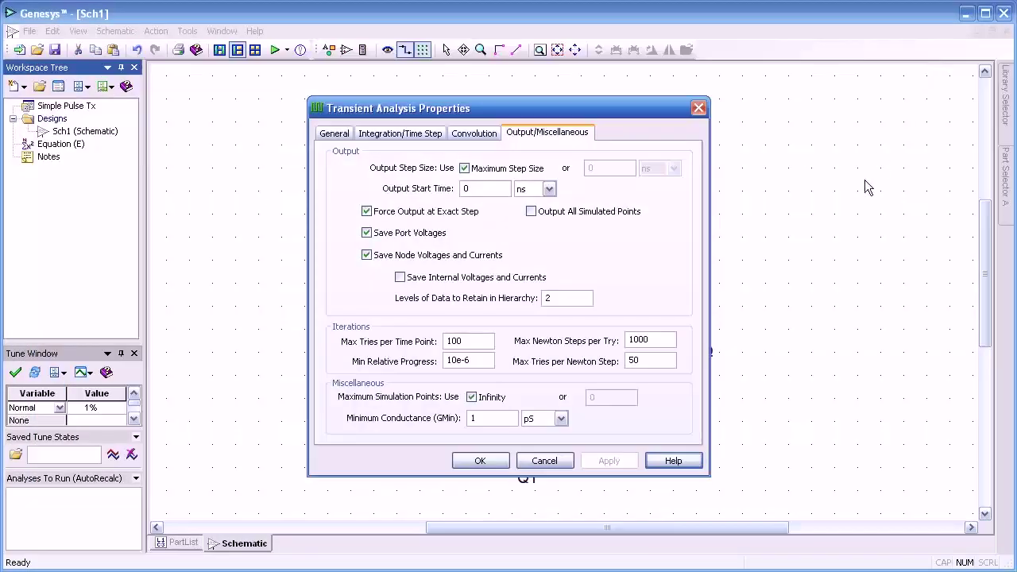
{"action": "left_click", "coordinate": [484, 460]}
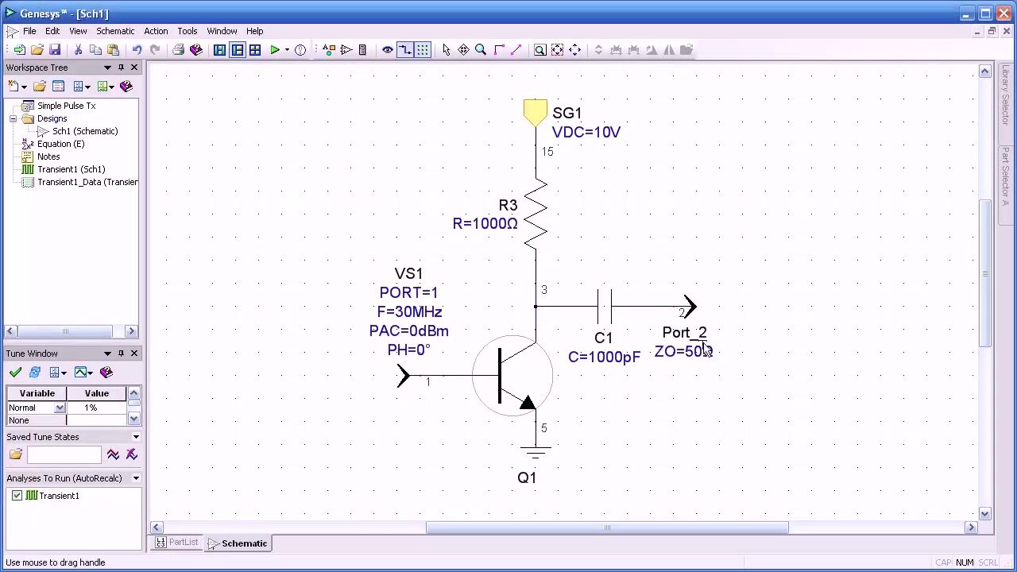
- Create a Transient1_Data voltage plot at Port_2's node and tile it vertically beside the schematic
{"action": "right_click", "coordinate": [690, 309]}
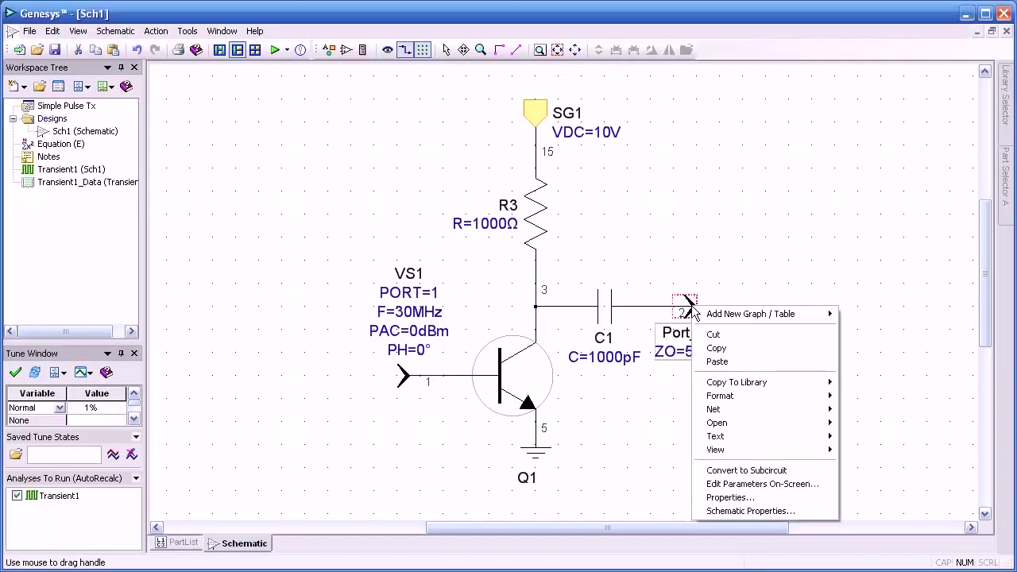
{"action": "mouse_move", "coordinate": [719, 314]}
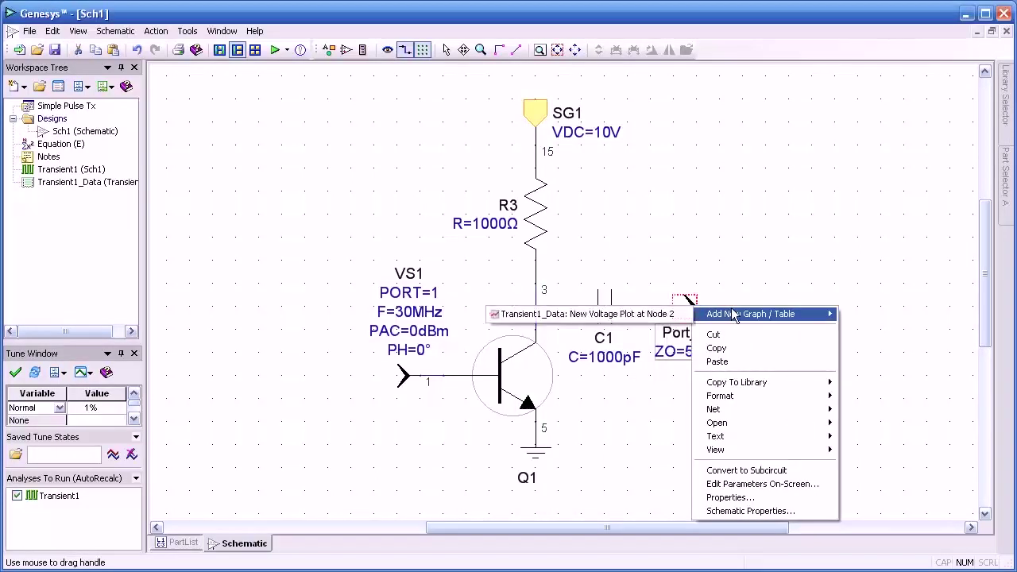
{"action": "left_click", "coordinate": [667, 314]}
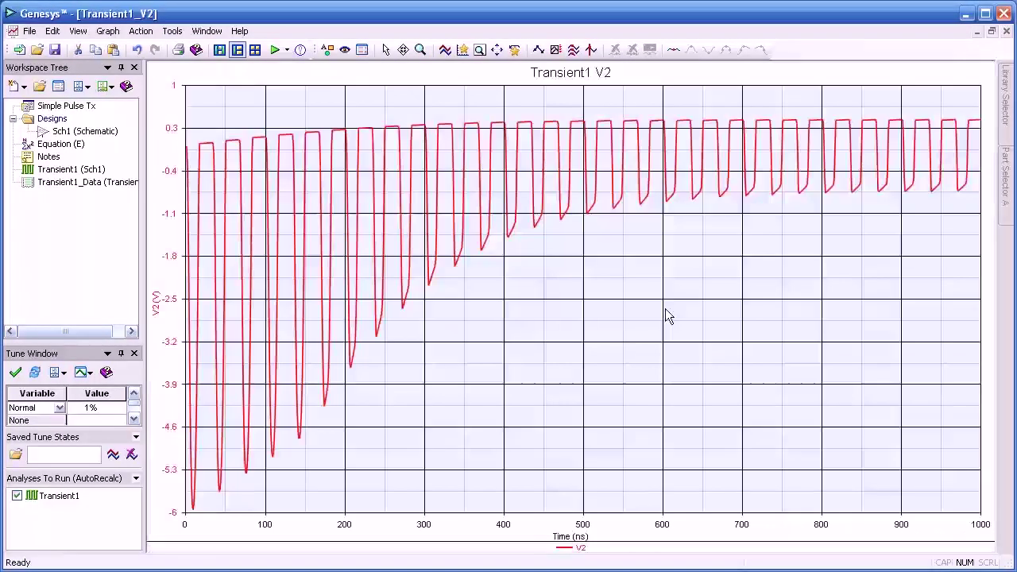
{"action": "left_click", "coordinate": [205, 30]}
{"action": "left_click", "coordinate": [227, 61]}
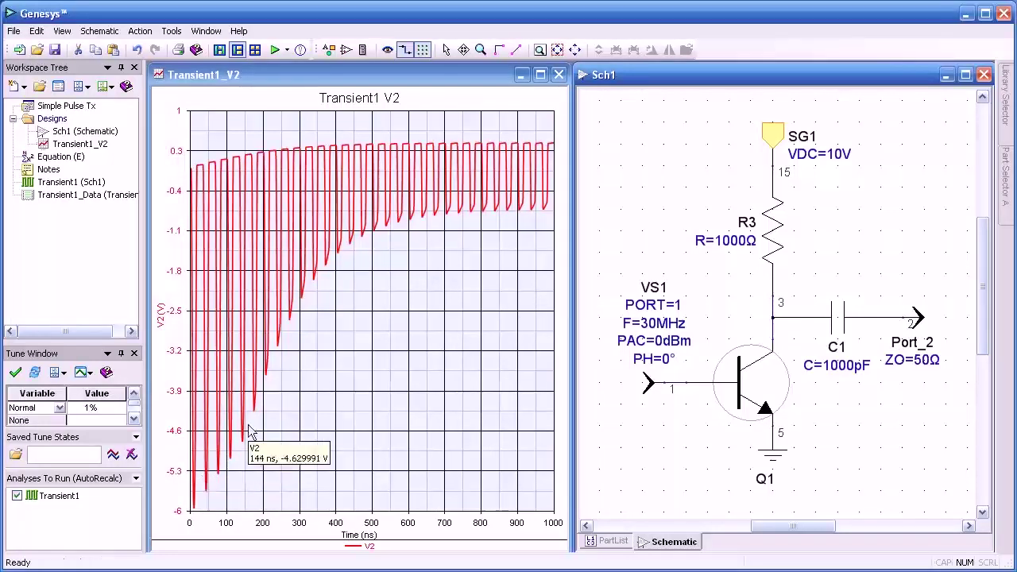
{"action": "mouse_move", "coordinate": [330, 287]}
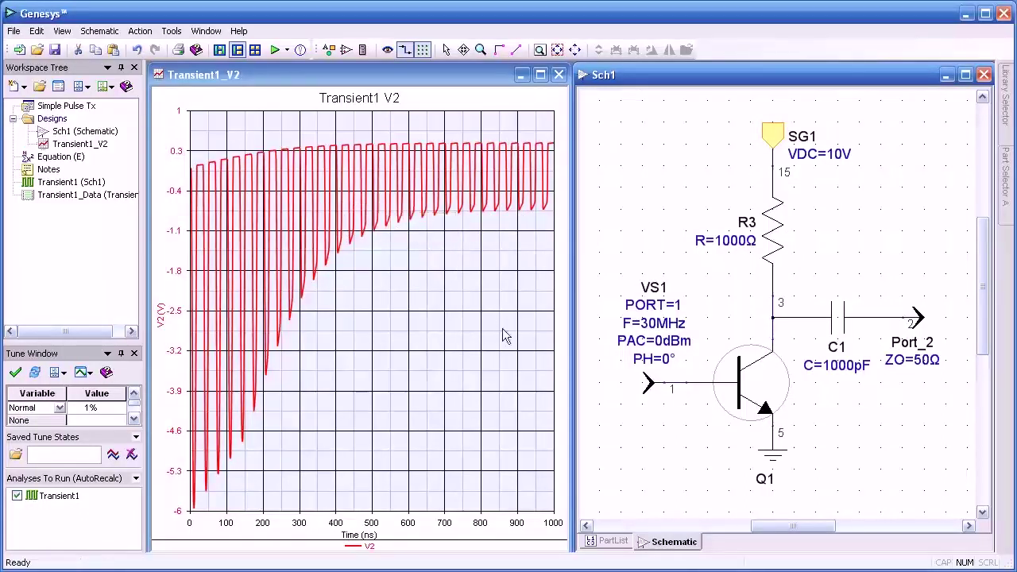
{"action": "left_click", "coordinate": [373, 189]}
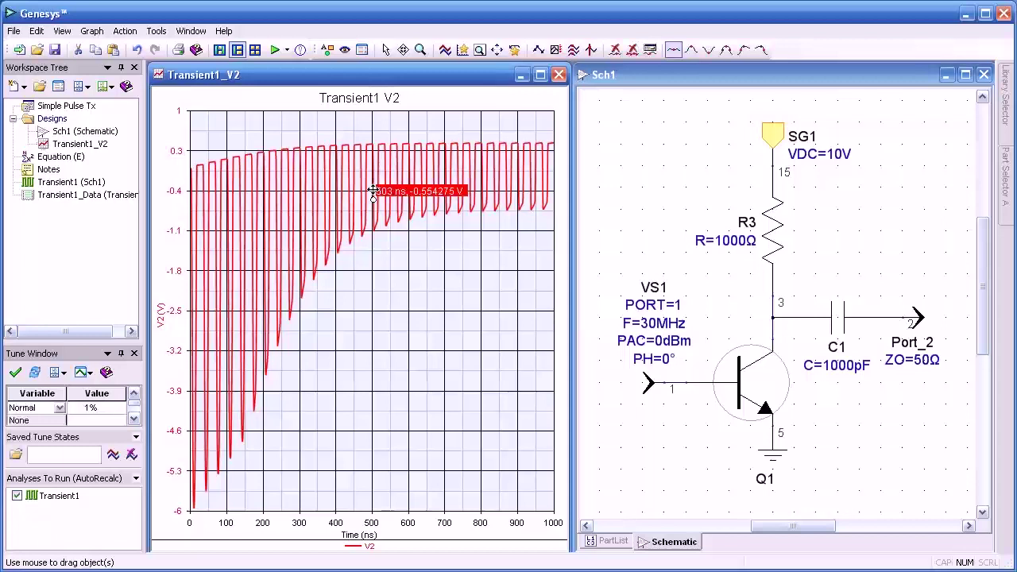
- Zoom in on the V2 pulse waveform around 500 ns, then zoom back out
{"action": "scroll", "coordinate": [375, 189], "scroll_direction": "up", "scroll_amount": 5}
{"action": "scroll", "coordinate": [375, 189], "scroll_direction": "up", "scroll_amount": 1}
{"action": "scroll", "coordinate": [375, 191], "scroll_direction": "down", "scroll_amount": 6}
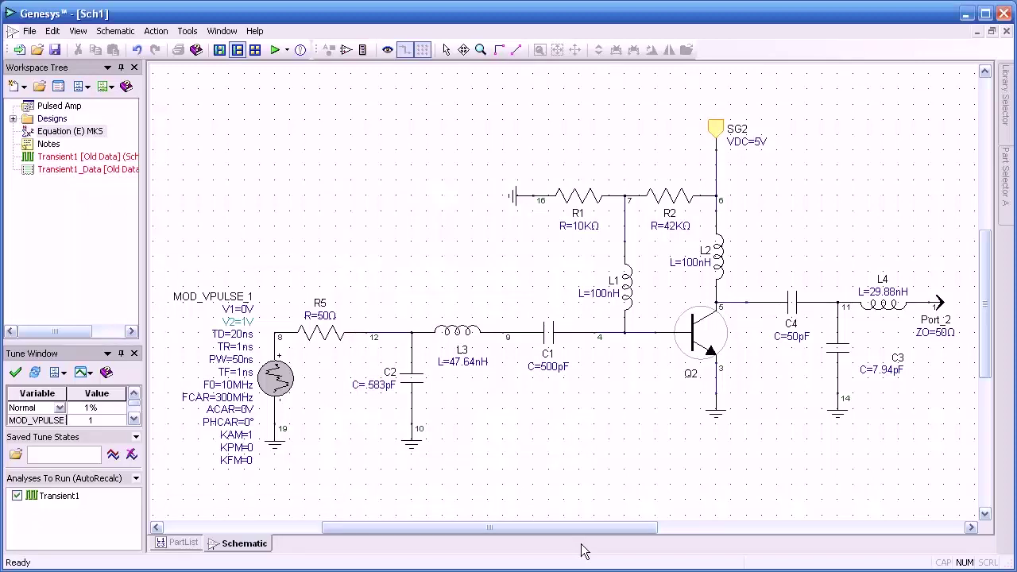
- Select ModVpulse from the Basic category in the Part Selector
{"action": "mouse_move", "coordinate": [1009, 203]}
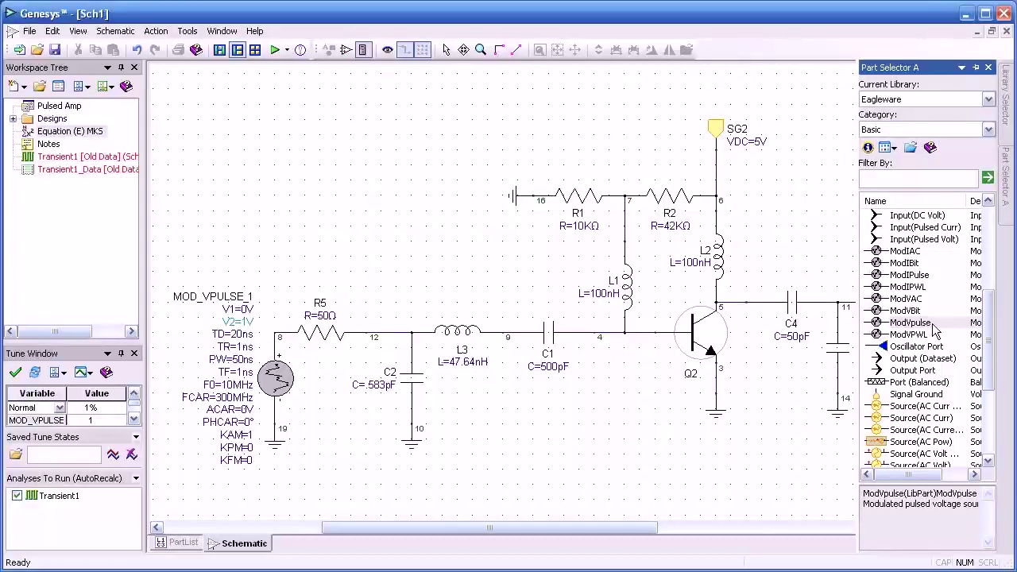
{"action": "left_click", "coordinate": [914, 323]}
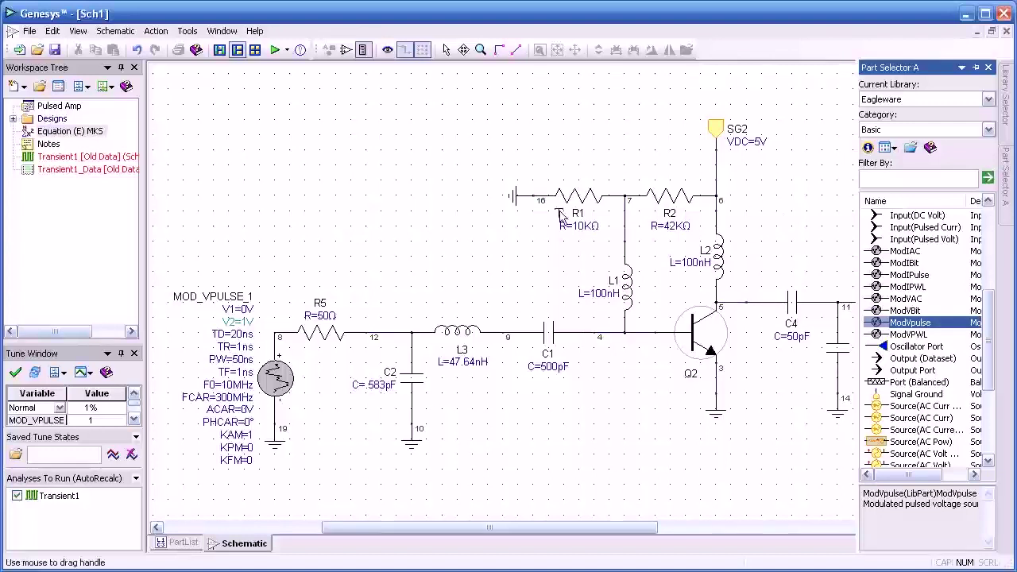
- Review MOD_VPULSE_1's parameters (20 ns delay, 50 ns width, 300 MHz carrier, KAM=1) and accept them
{"action": "double_click", "coordinate": [274, 387]}
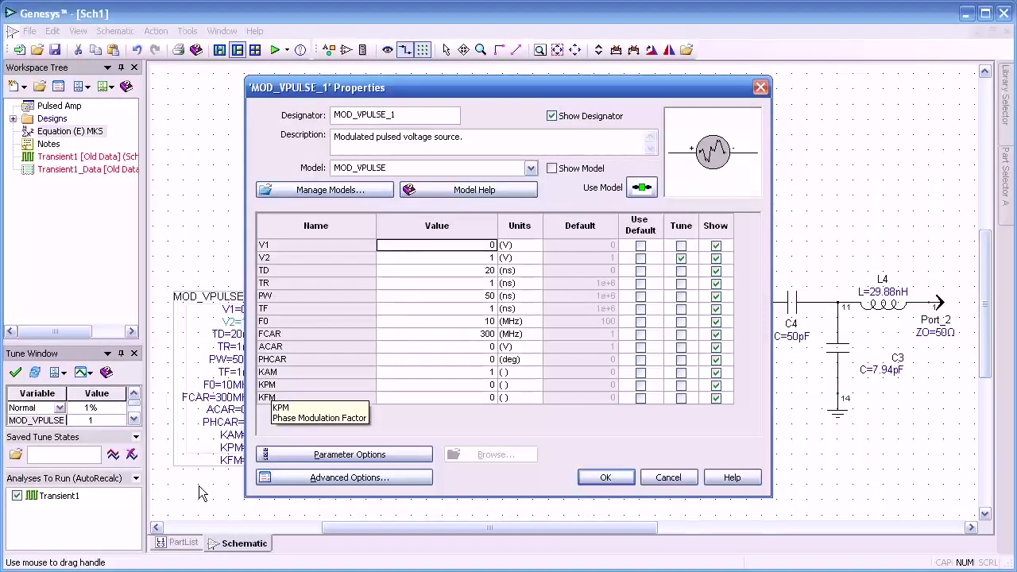
{"action": "key", "text": "Down"}
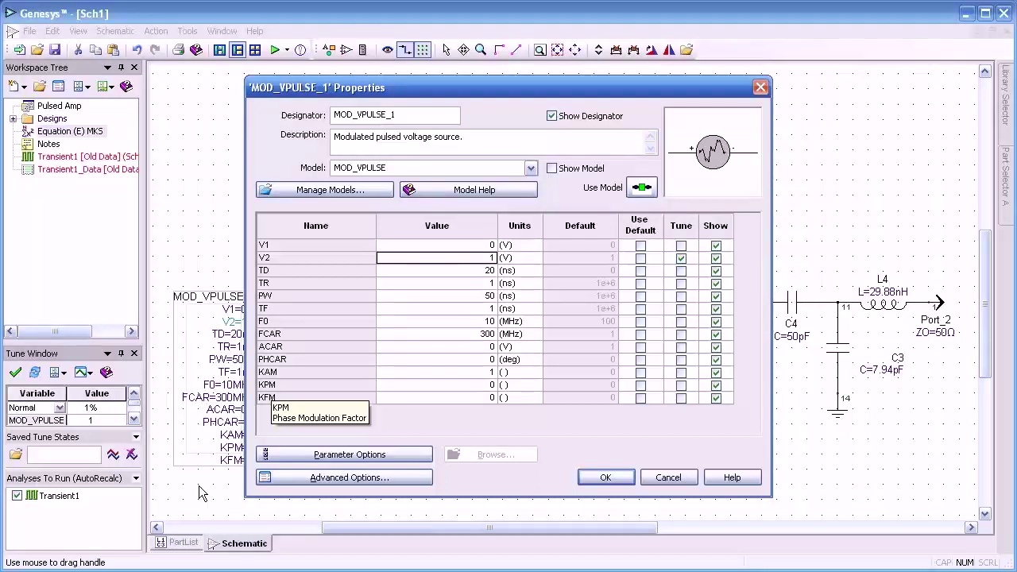
{"action": "key", "text": "Down"}
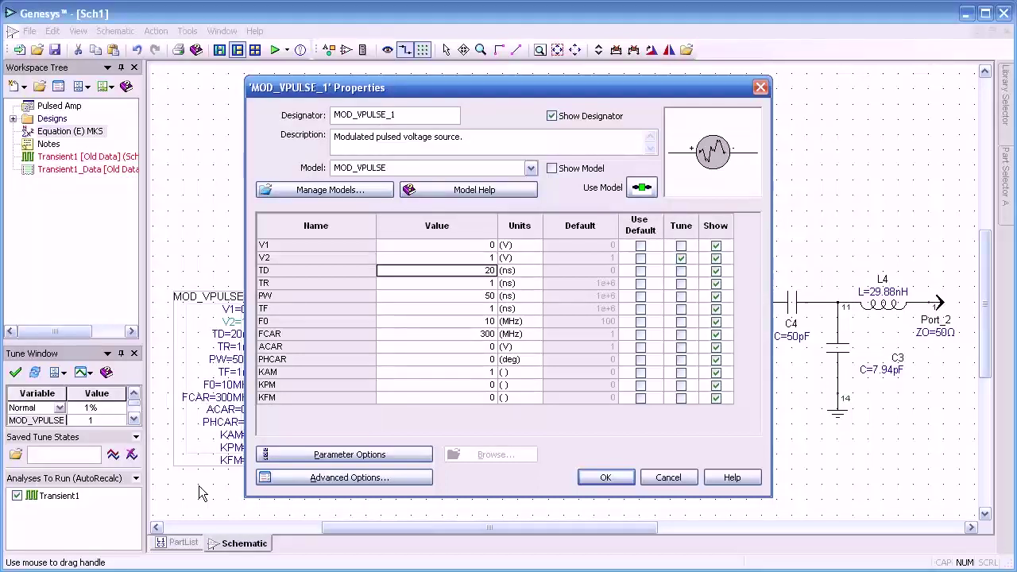
{"action": "key", "text": "Down"}
{"action": "key", "text": "Down"}
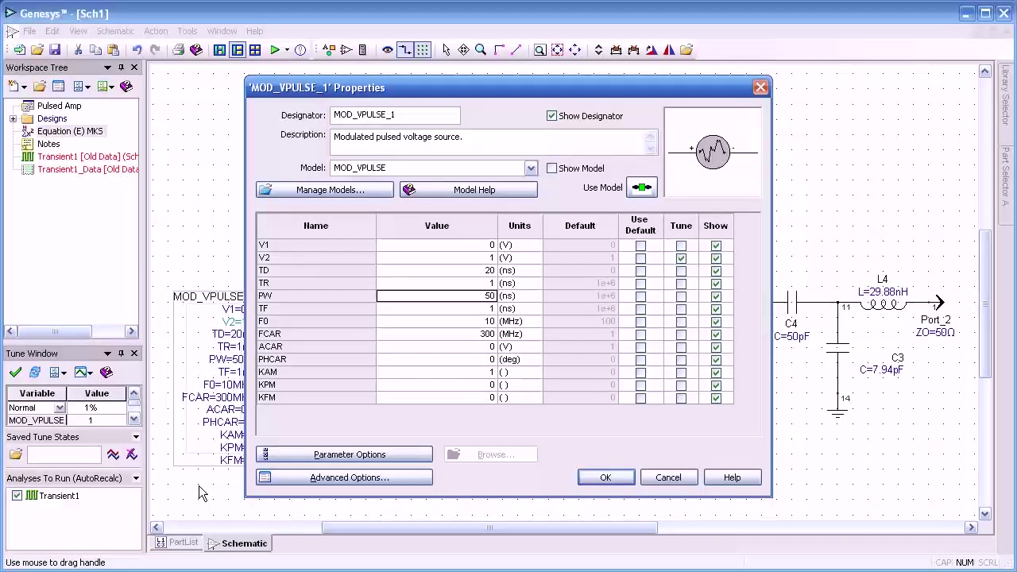
{"action": "key", "text": "Down"}
{"action": "key", "text": "Down"}
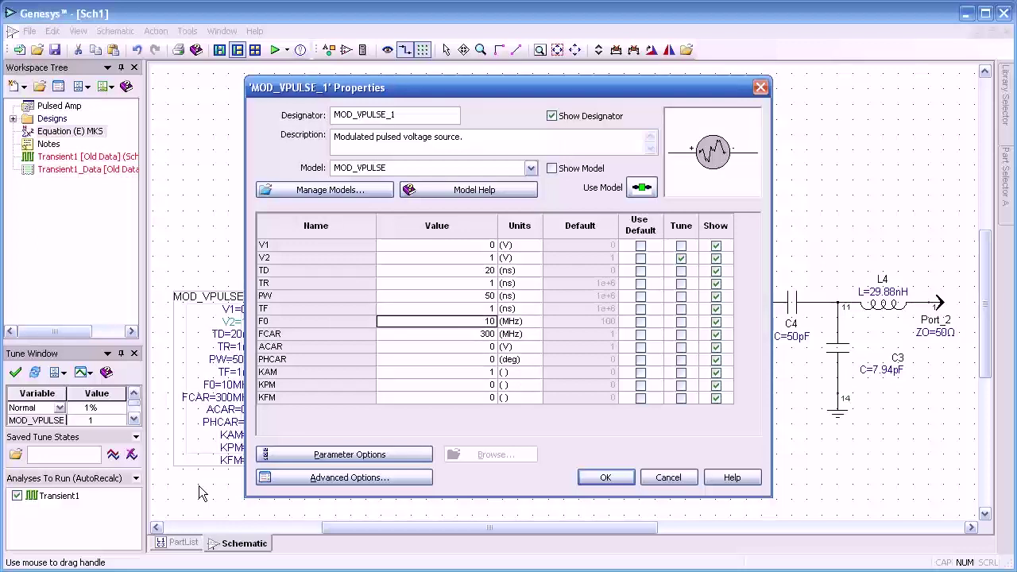
{"action": "key", "text": "Down"}
{"action": "key", "text": "Down"}
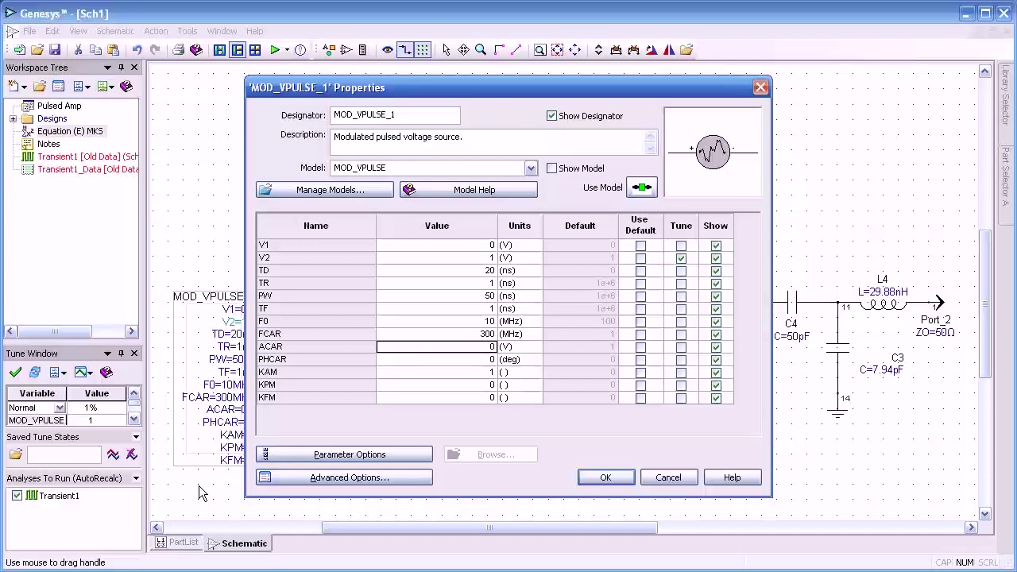
{"action": "key", "text": "Down"}
{"action": "key", "text": "Down"}
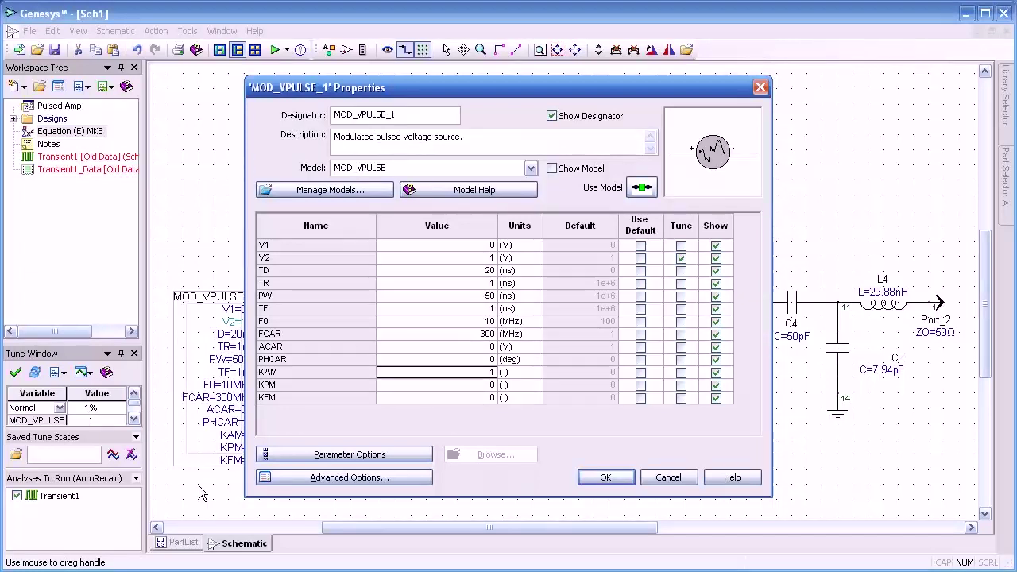
{"action": "left_click", "coordinate": [610, 479]}
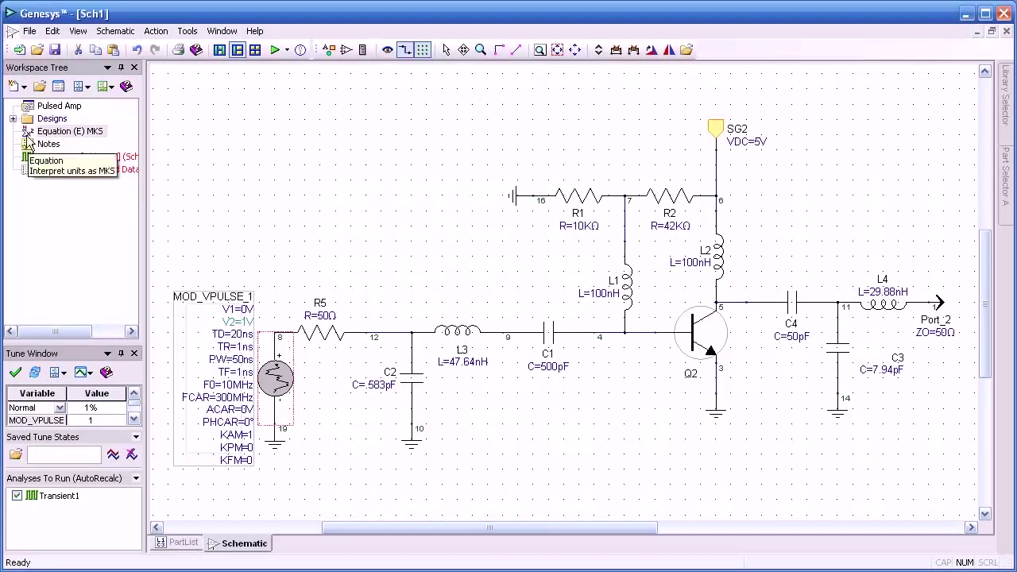
- Review all Transient1 setting tabs and rerun it with 400 ns stop and 0.4 ns step
{"action": "double_click", "coordinate": [58, 158]}
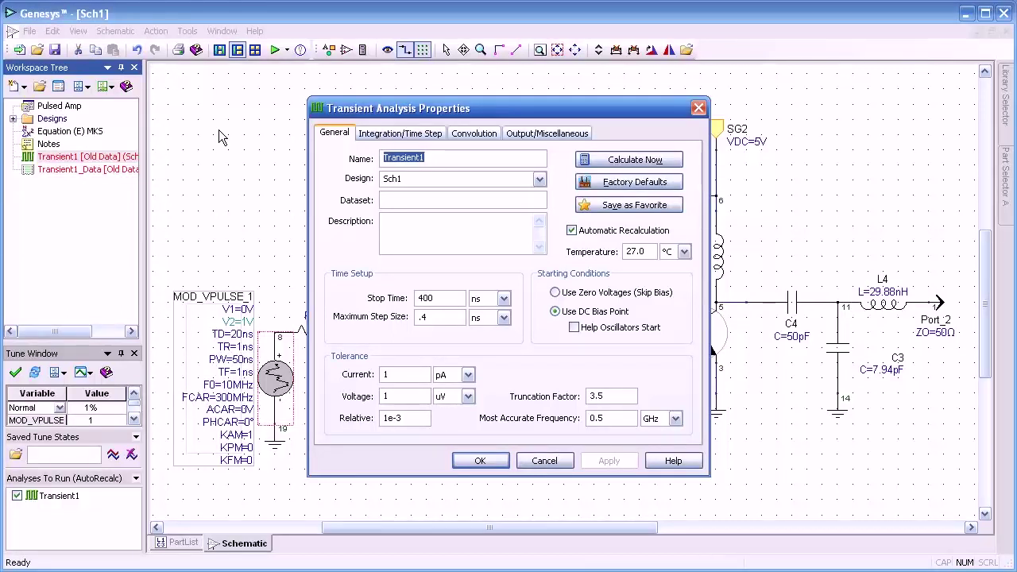
{"action": "left_click", "coordinate": [377, 135]}
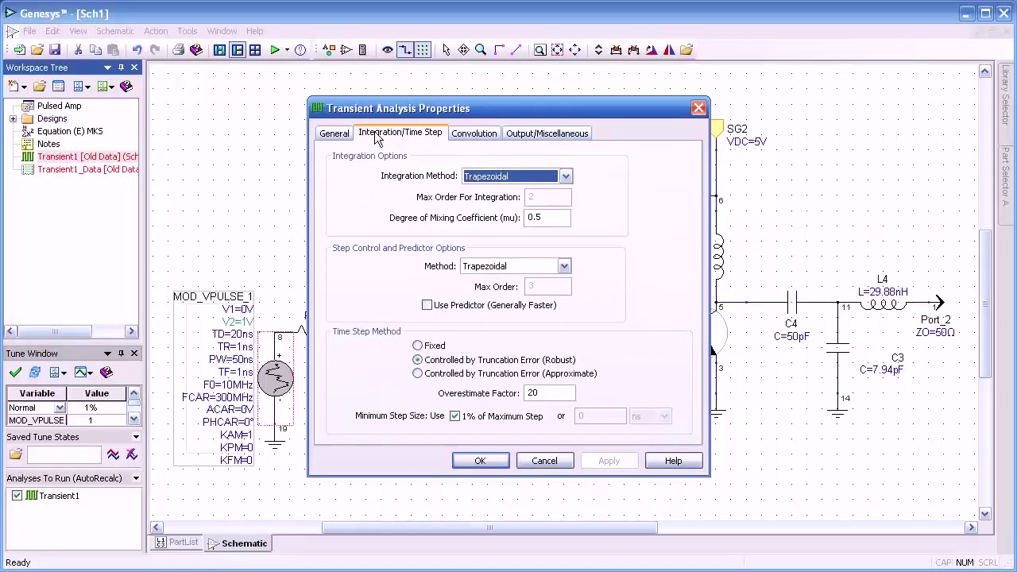
{"action": "left_click", "coordinate": [483, 137]}
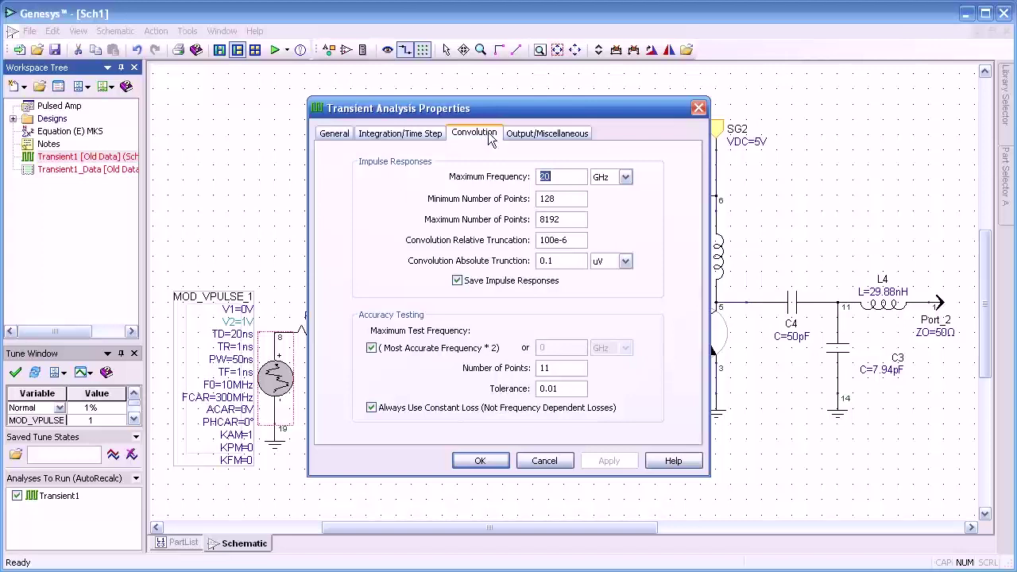
{"action": "left_click", "coordinate": [539, 135]}
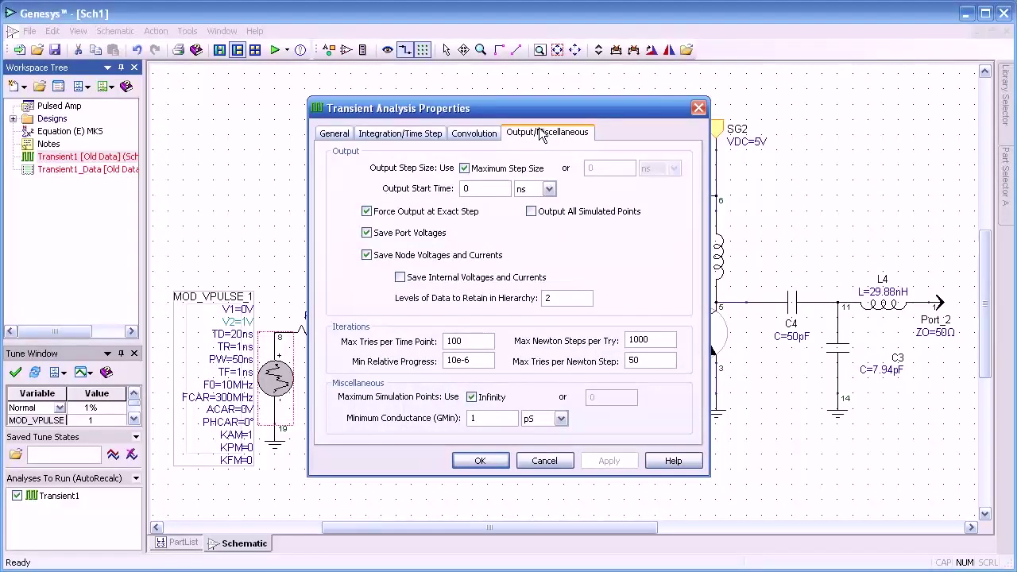
{"action": "left_click", "coordinate": [351, 132]}
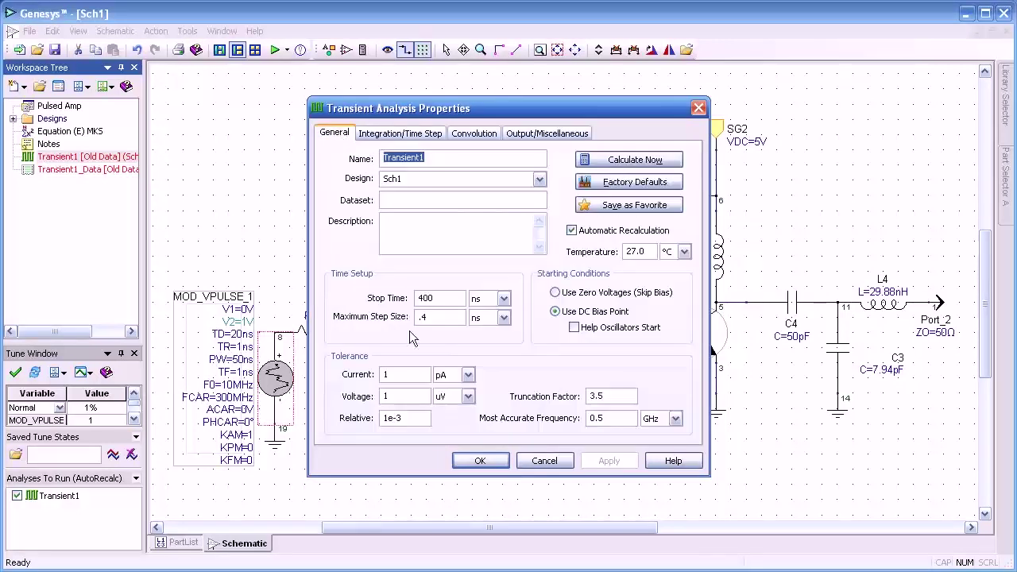
{"action": "left_click", "coordinate": [478, 459]}
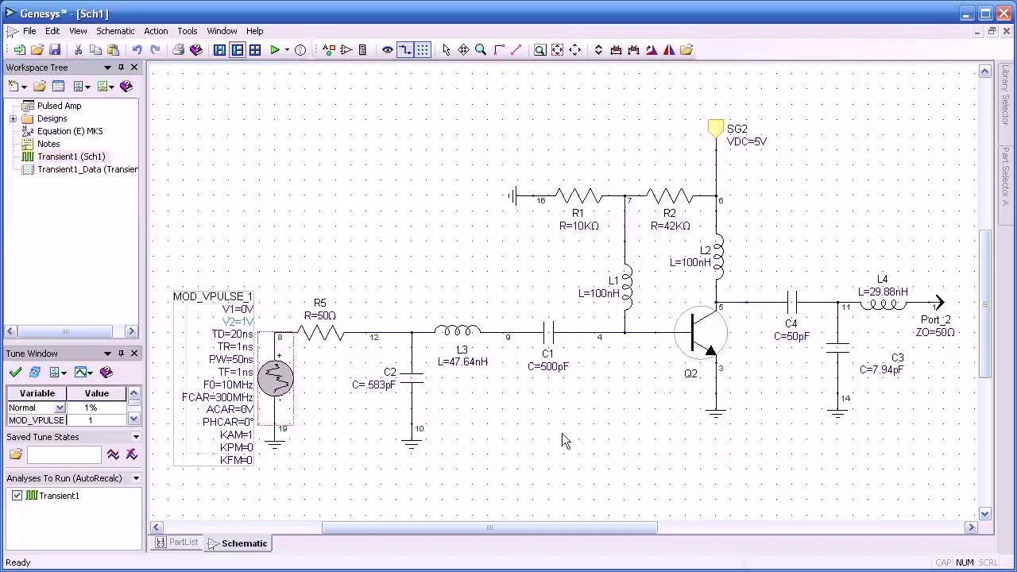
- From Port_2's menu, add a Transient1_Data voltage plot of node 1 (V1) over 0–400 ns
{"action": "right_click", "coordinate": [940, 303]}
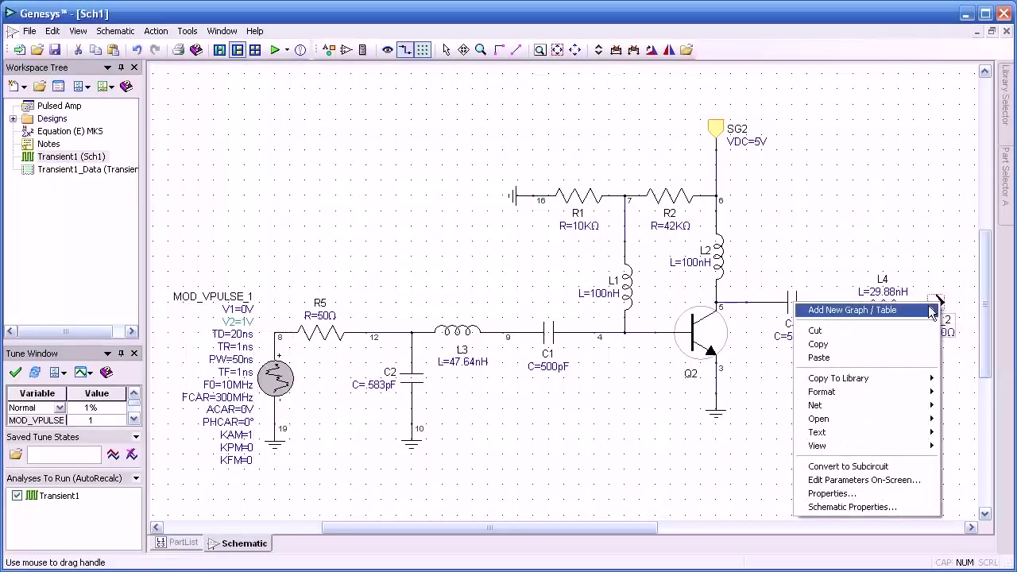
{"action": "mouse_move", "coordinate": [919, 310]}
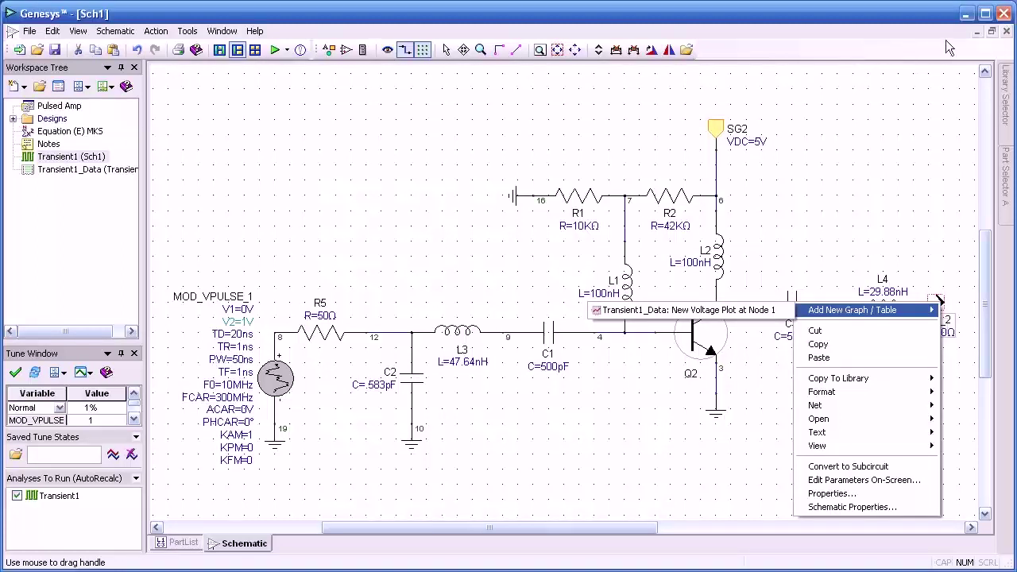
{"action": "left_click", "coordinate": [992, 33]}
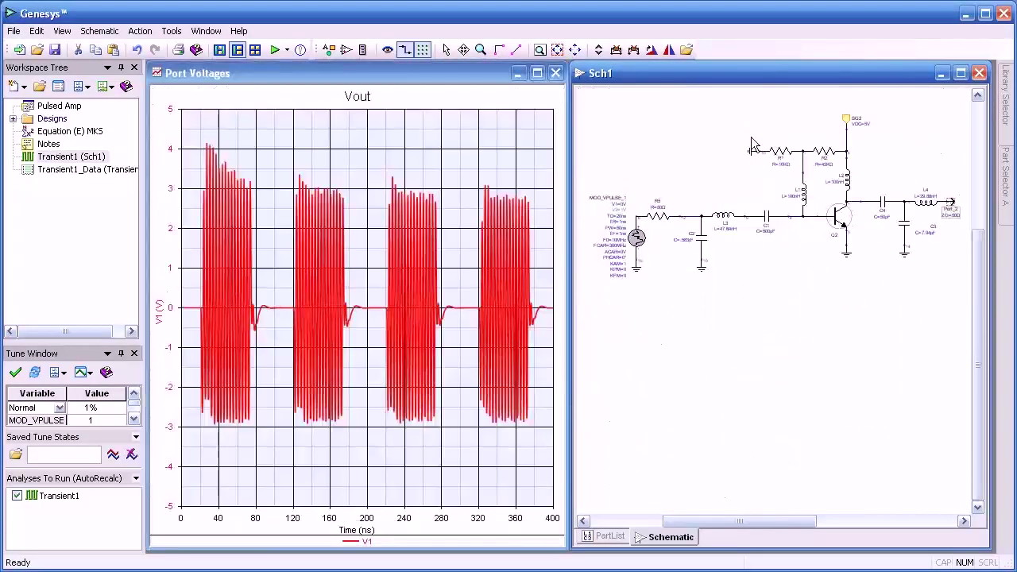
{"action": "mouse_move", "coordinate": [524, 427]}
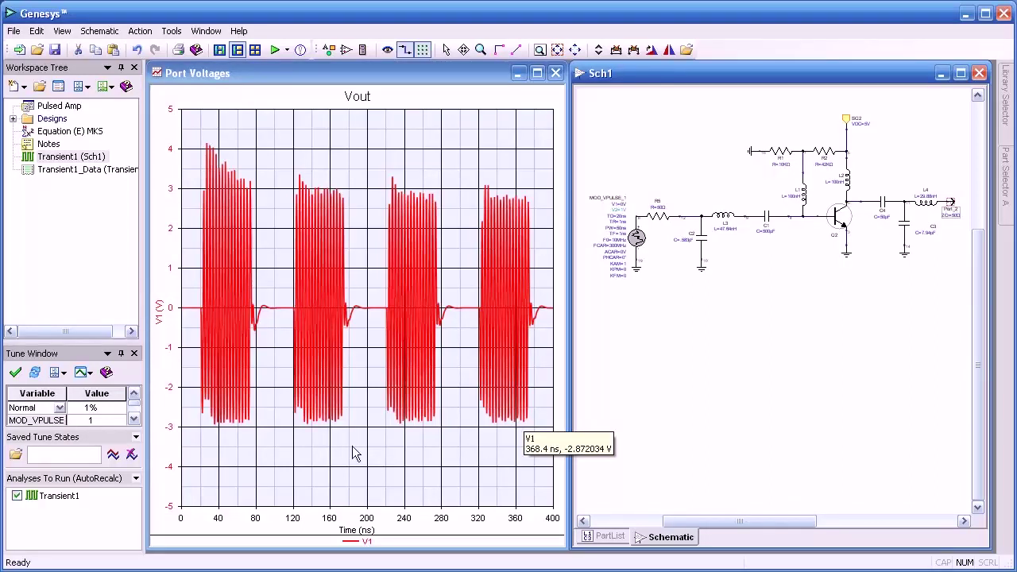
{"action": "mouse_move", "coordinate": [278, 215]}
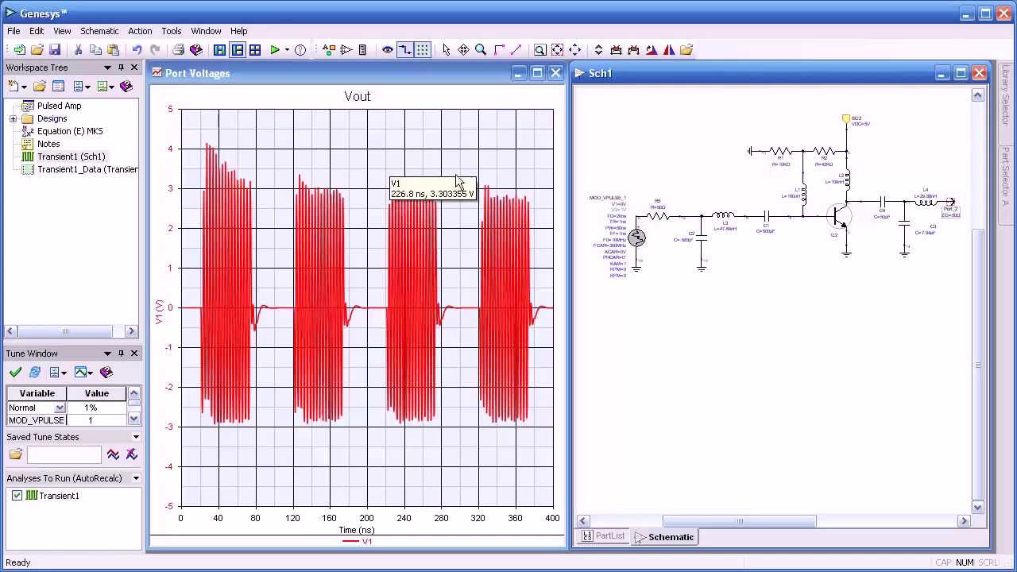
- Unhide the V12 row in the Port Voltages graph properties so it plots in blue with V1
{"action": "left_click", "coordinate": [374, 184]}
{"action": "double_click", "coordinate": [374, 184]}
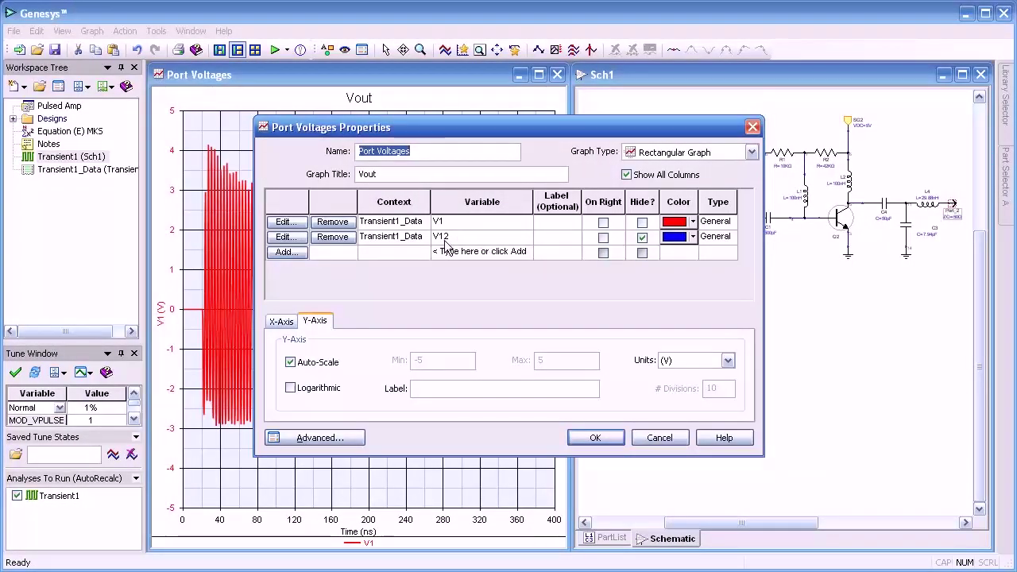
{"action": "left_click", "coordinate": [643, 238]}
{"action": "left_click", "coordinate": [597, 438]}
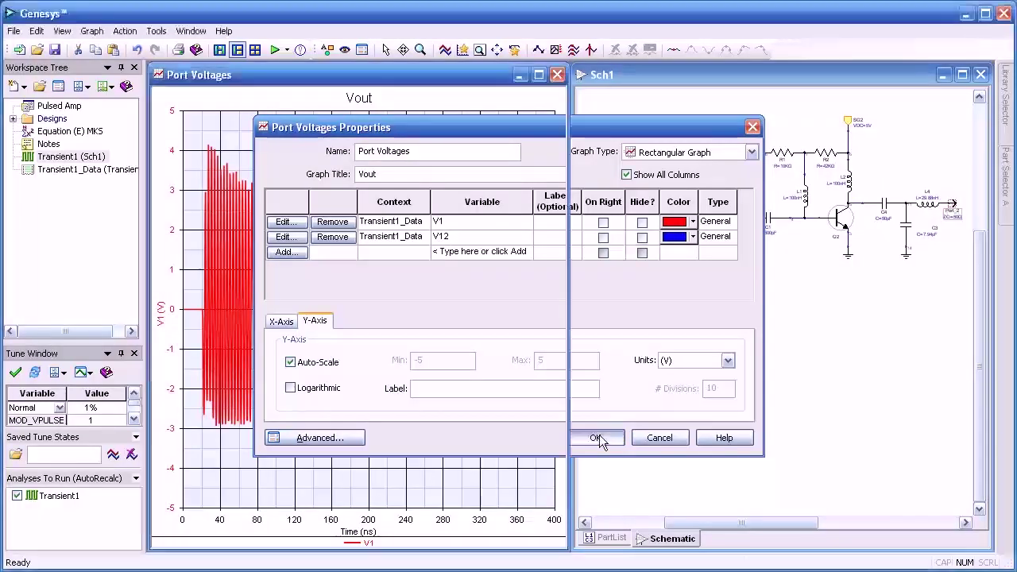
{"action": "mouse_move", "coordinate": [342, 306]}
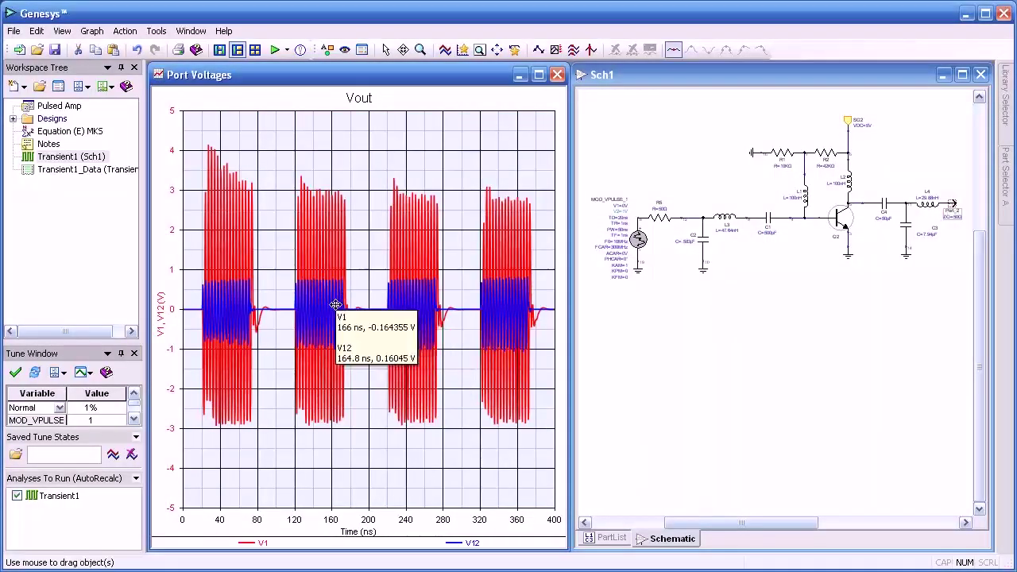
{"action": "scroll", "coordinate": [336, 304], "scroll_direction": "up", "scroll_amount": 5}
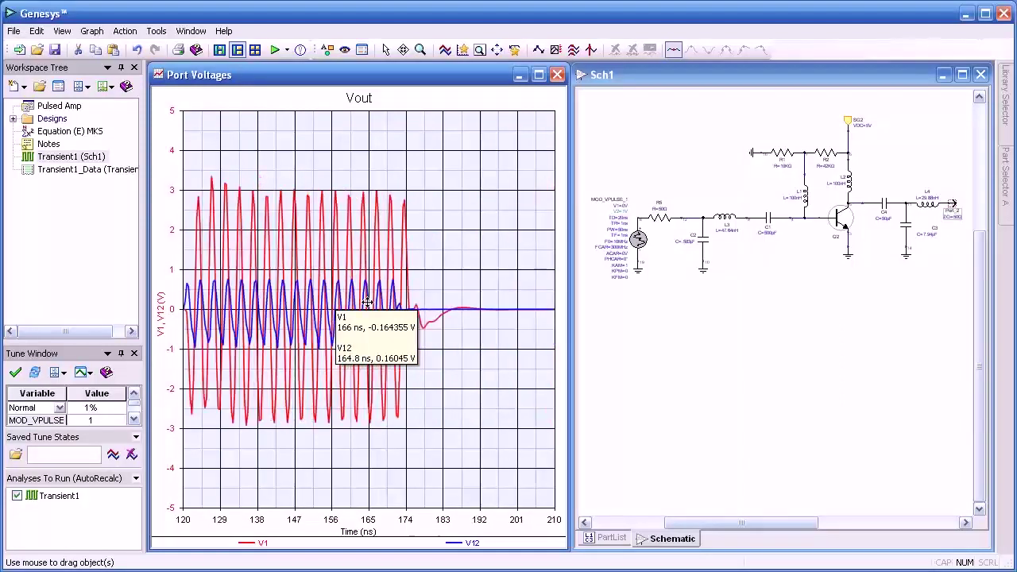
{"action": "scroll", "coordinate": [367, 303], "scroll_direction": "down", "scroll_amount": 1}
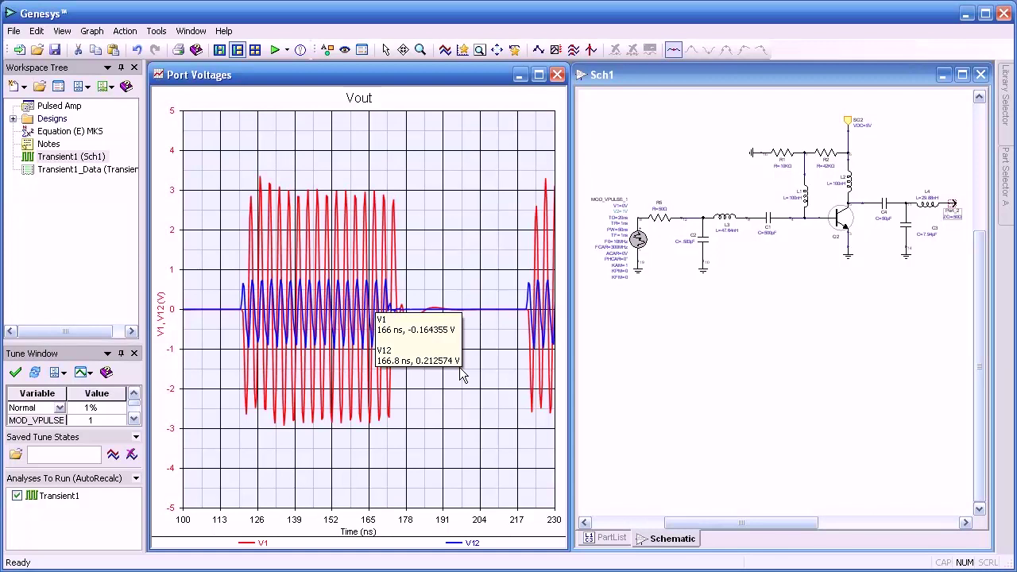
{"action": "scroll", "coordinate": [459, 367], "scroll_direction": "down", "scroll_amount": 3}
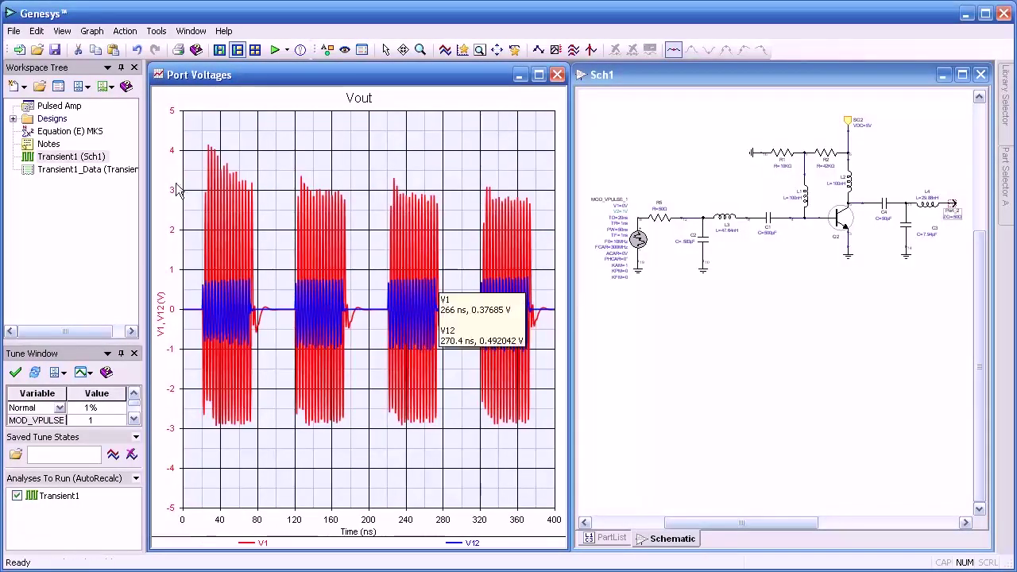
- Open the Spectrum graph from the Designs folder and move it to the workspace centre
{"action": "left_click", "coordinate": [13, 118]}
{"action": "left_click", "coordinate": [48, 157]}
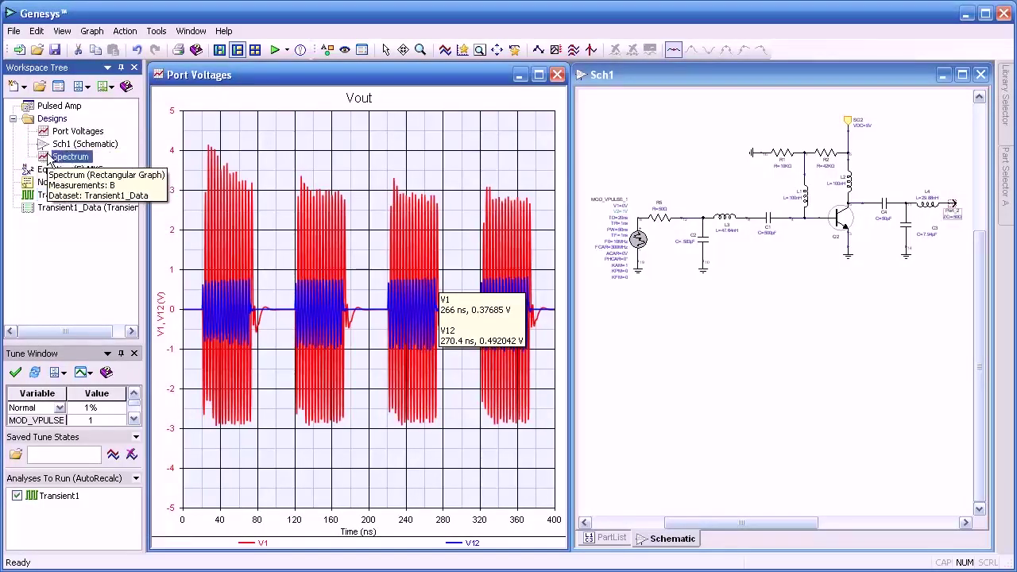
{"action": "double_click", "coordinate": [47, 157]}
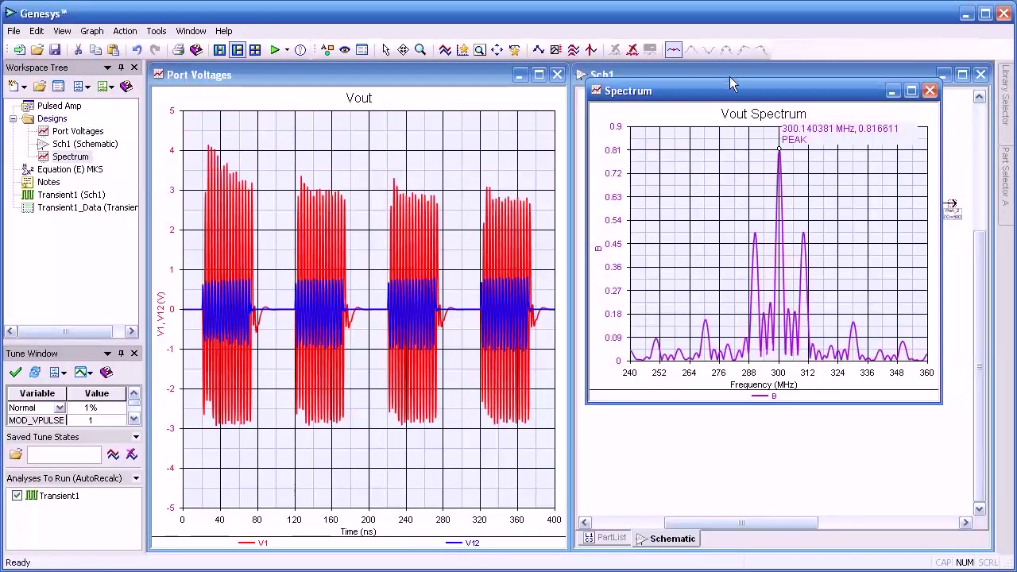
{"action": "left_click_drag", "start_coordinate": [726, 93], "coordinate": [512, 149]}
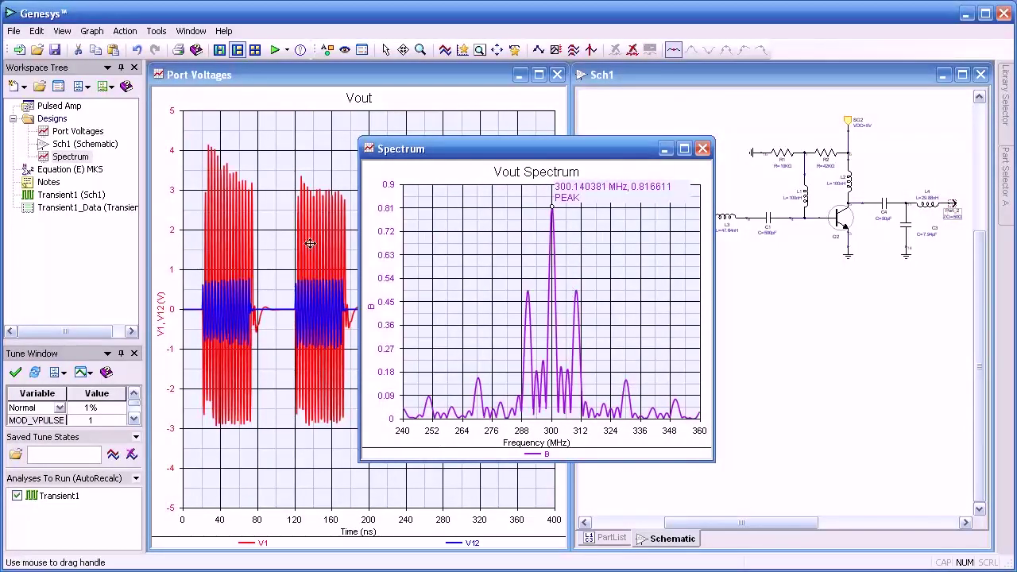
- Open the MKS equation block and highlight its FFT equations on lines 1–9
{"action": "left_click", "coordinate": [53, 171]}
{"action": "double_click", "coordinate": [53, 172]}
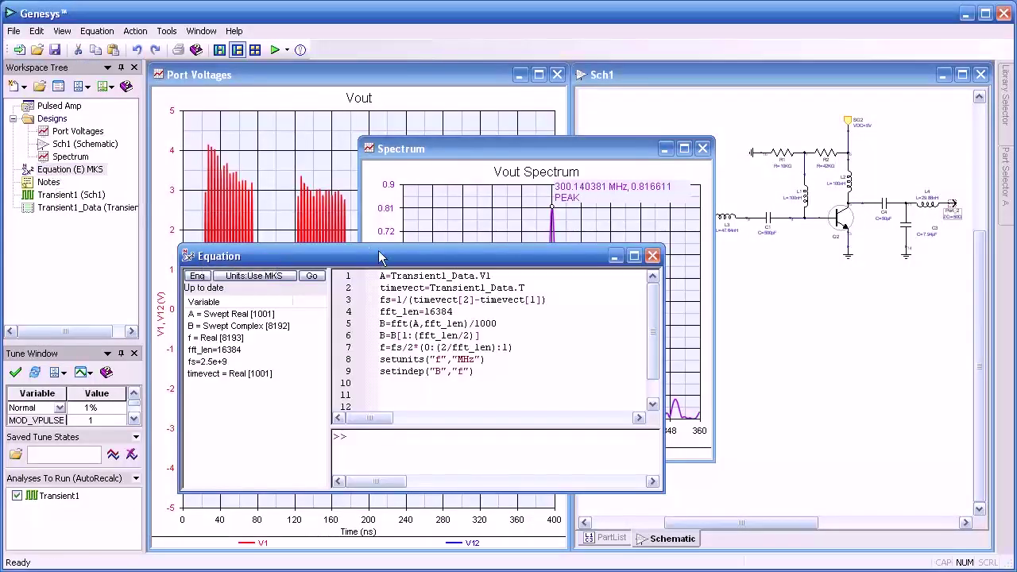
{"action": "left_click_drag", "start_coordinate": [430, 268], "coordinate": [736, 300]}
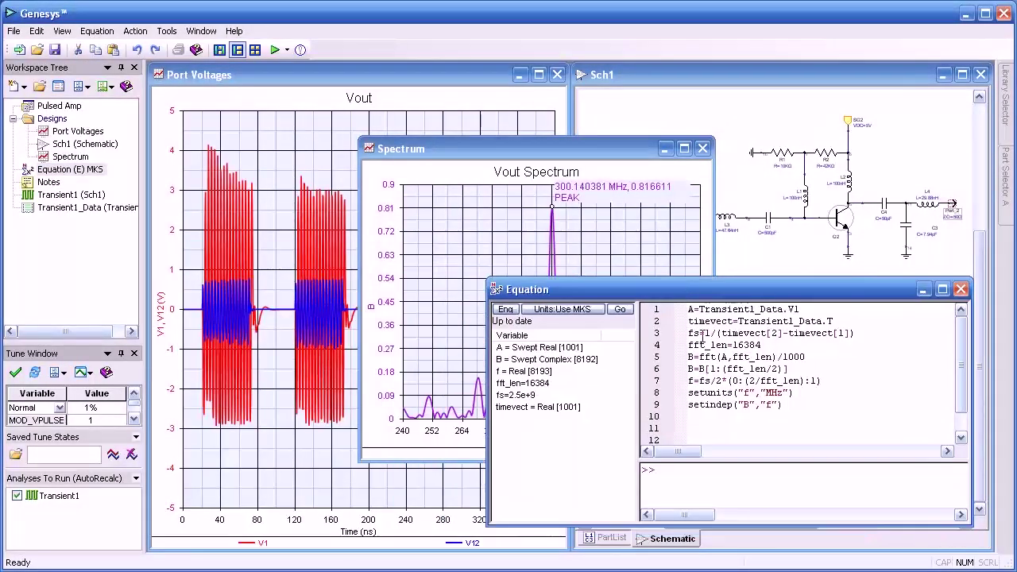
{"action": "left_click_drag", "start_coordinate": [678, 313], "coordinate": [808, 408]}
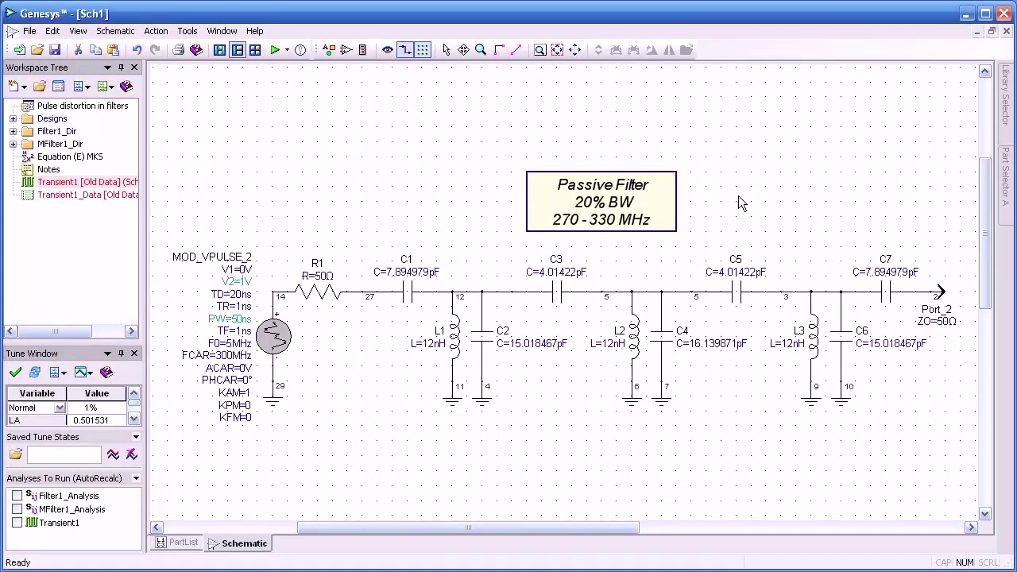
- Scroll and zoom out Sch1 so the 20% BW passive and 6% BW distributed filters both fit
{"action": "left_click_drag", "start_coordinate": [982, 198], "coordinate": [990, 348]}
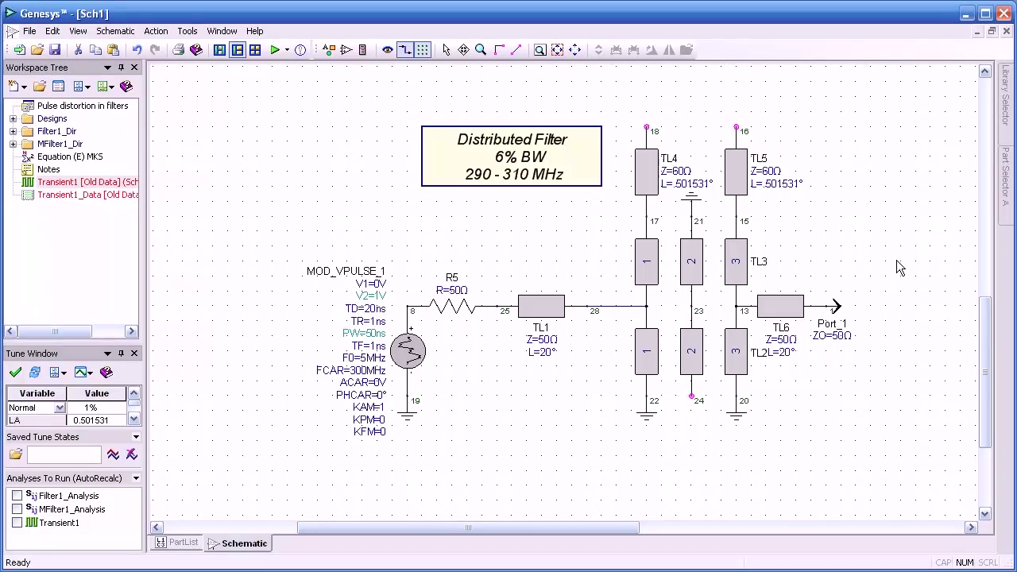
{"action": "left_click_drag", "start_coordinate": [984, 328], "coordinate": [931, 238]}
{"action": "scroll", "coordinate": [880, 265], "scroll_direction": "down", "scroll_amount": 2}
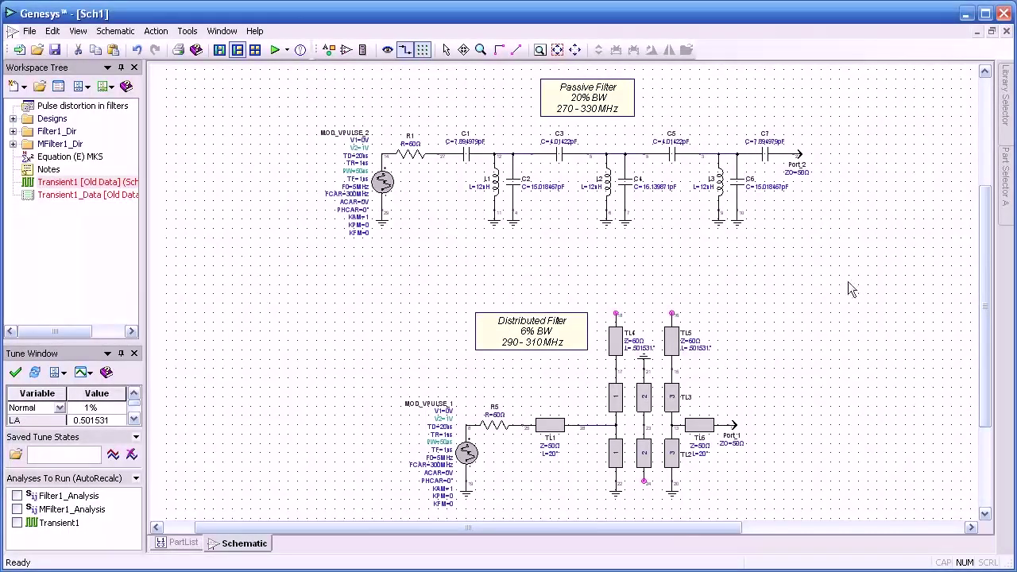
{"action": "double_click", "coordinate": [79, 188]}
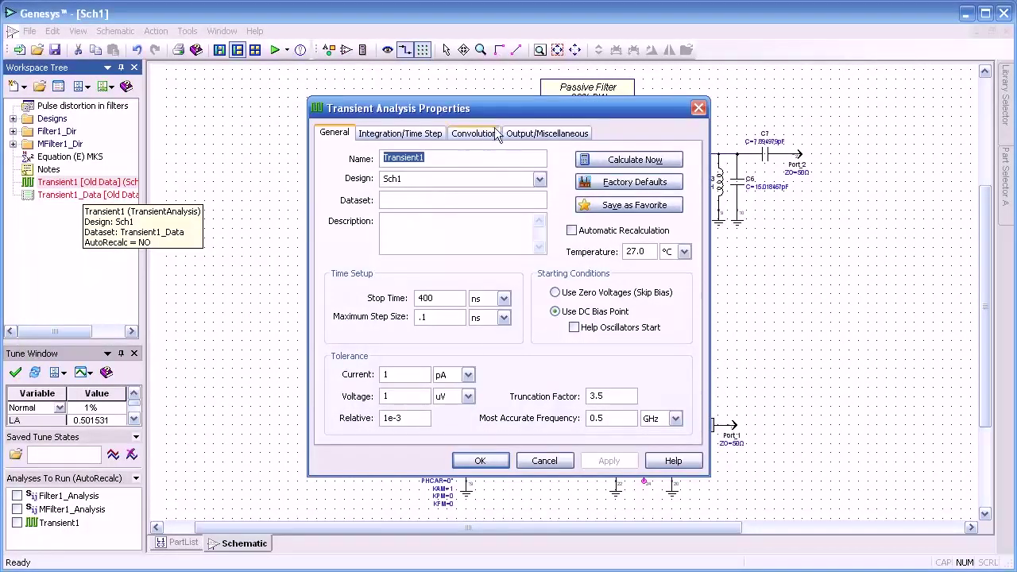
{"action": "left_click_drag", "start_coordinate": [506, 108], "coordinate": [532, 120]}
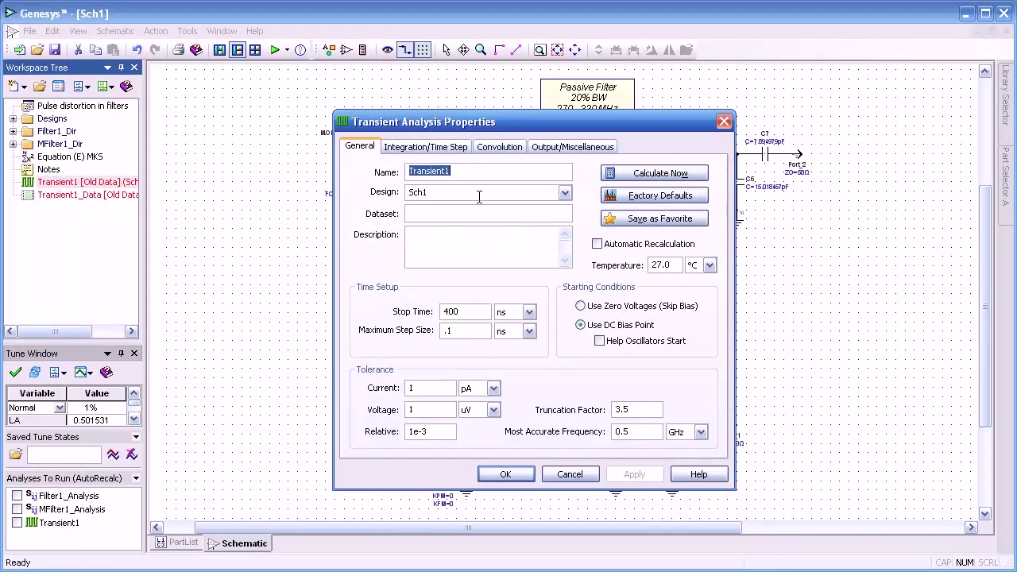
{"action": "left_click", "coordinate": [509, 473]}
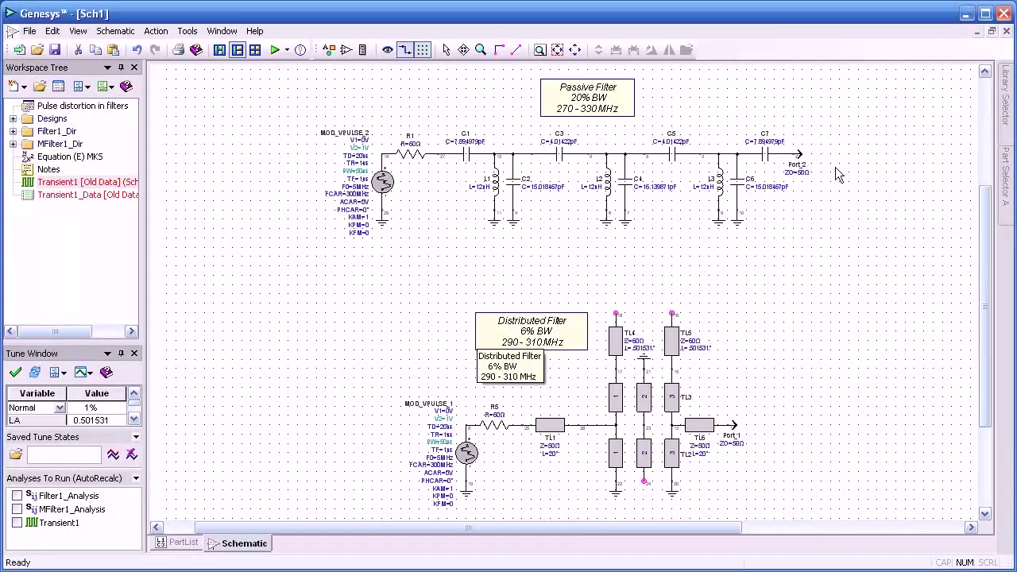
- Restore the Sch1 window, then maximize the Port Voltages graph showing V8 over 0–400 ns
{"action": "left_click", "coordinate": [992, 31]}
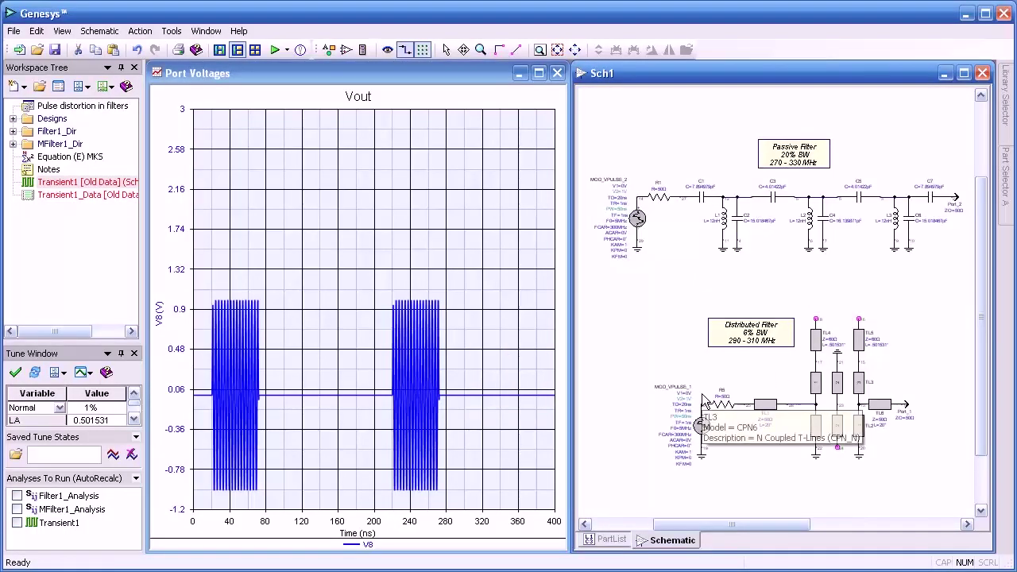
{"action": "left_click", "coordinate": [541, 73]}
{"action": "left_click", "coordinate": [541, 74]}
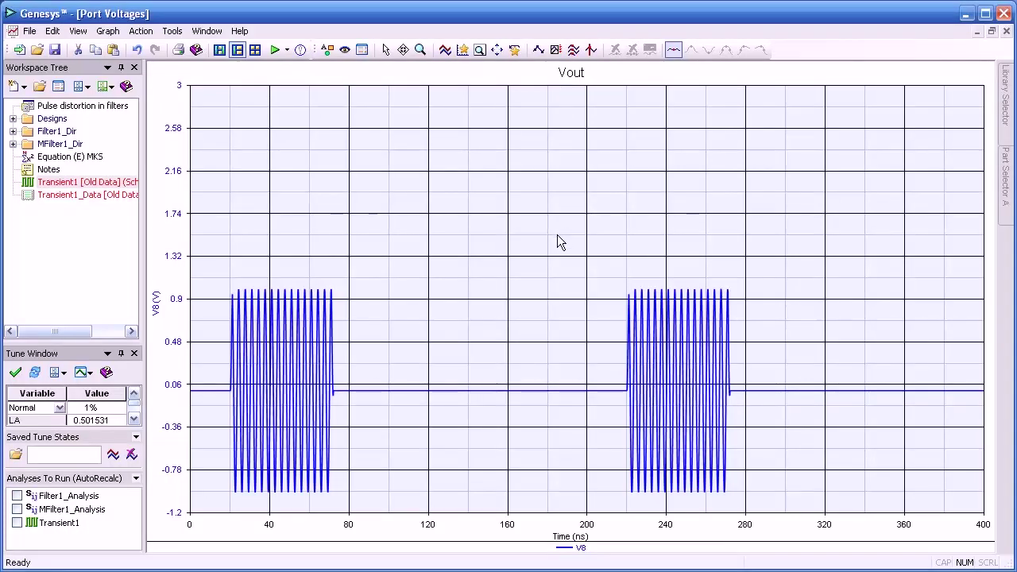
- Unhide V2 in Port Voltages Properties and read its ±0.5 V filtered bursts on the trace
{"action": "double_click", "coordinate": [456, 238]}
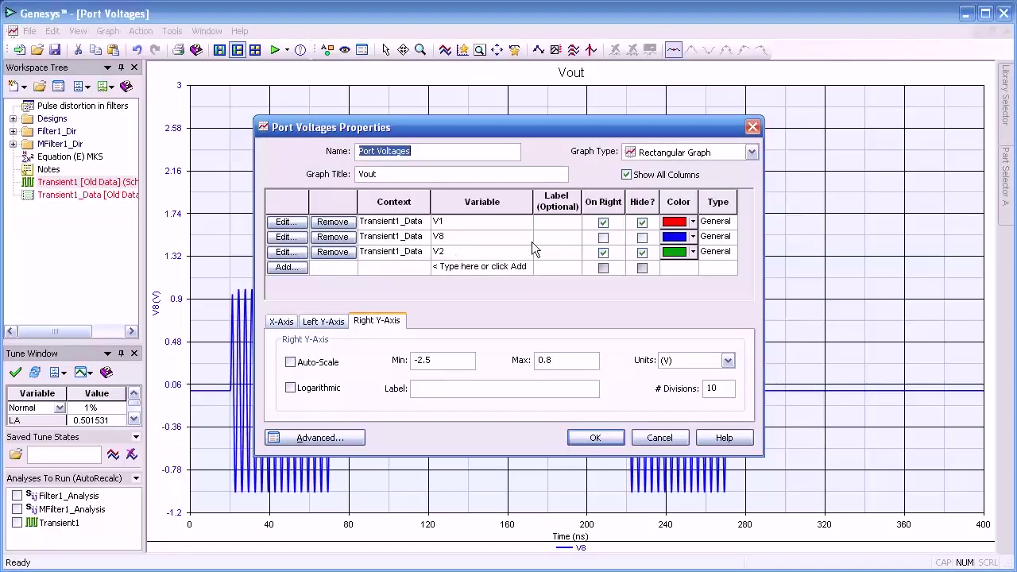
{"action": "left_click", "coordinate": [643, 252]}
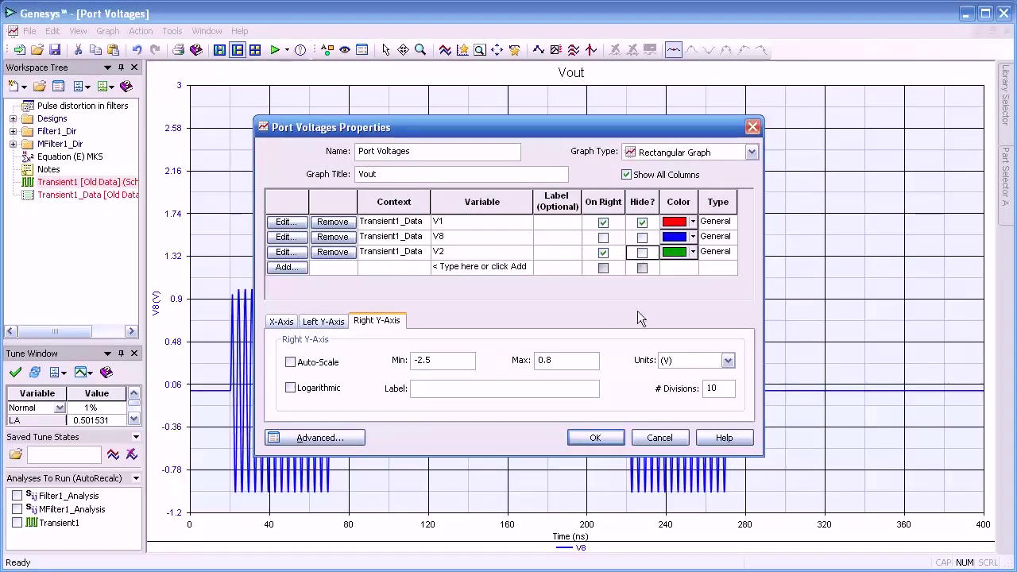
{"action": "left_click", "coordinate": [604, 435]}
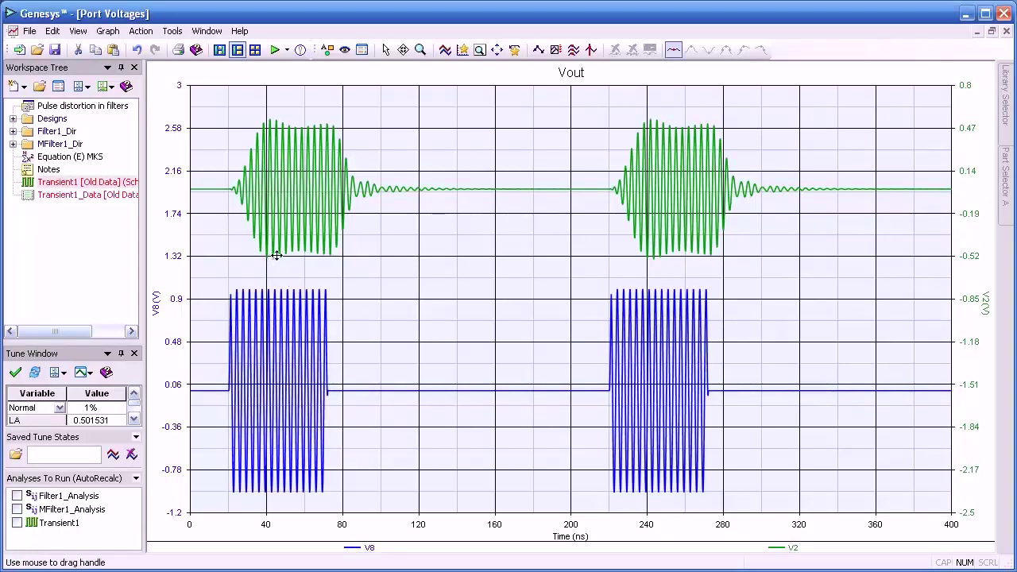
{"action": "mouse_move", "coordinate": [247, 240]}
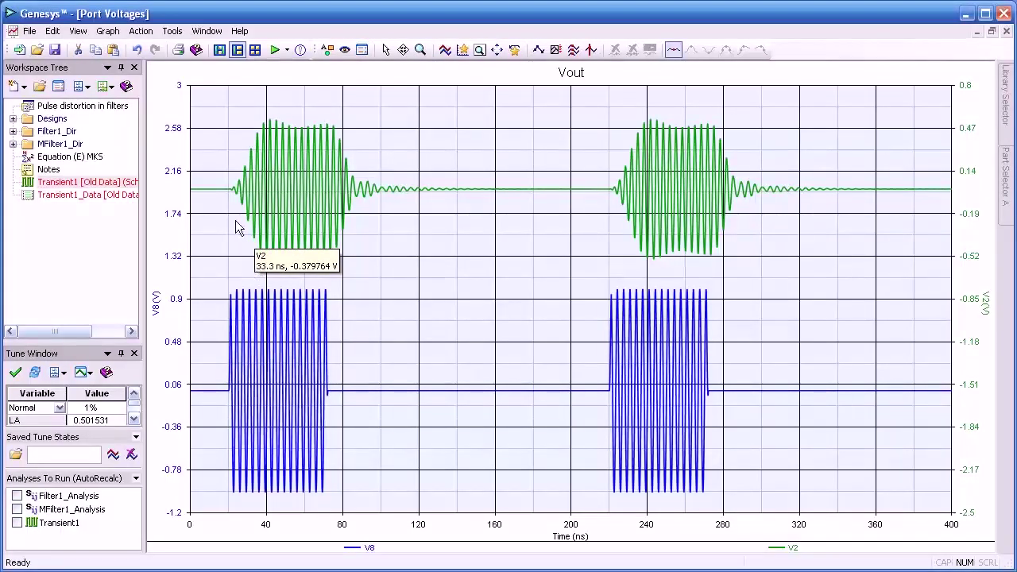
{"action": "mouse_move", "coordinate": [320, 141]}
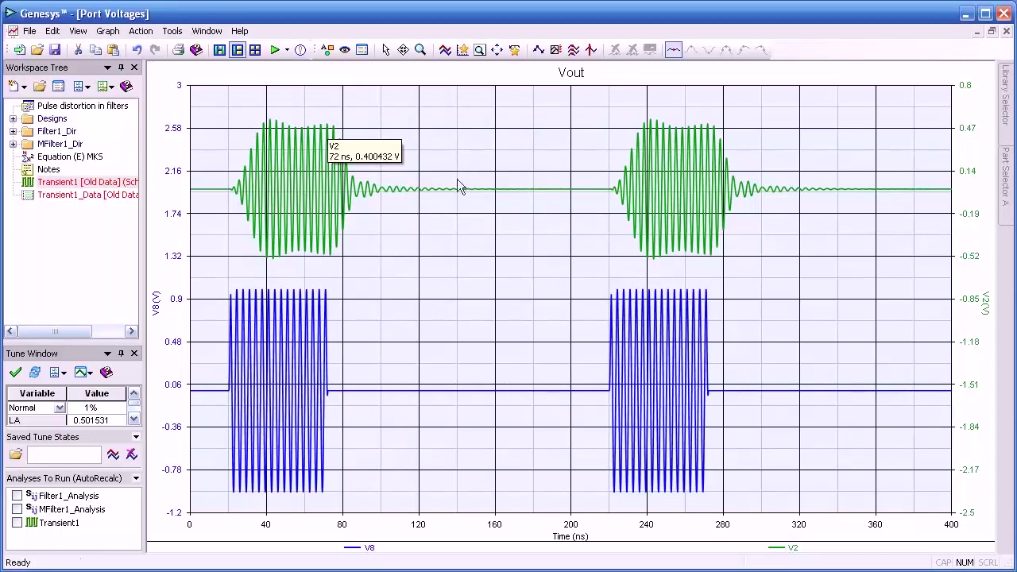
{"action": "mouse_move", "coordinate": [458, 189]}
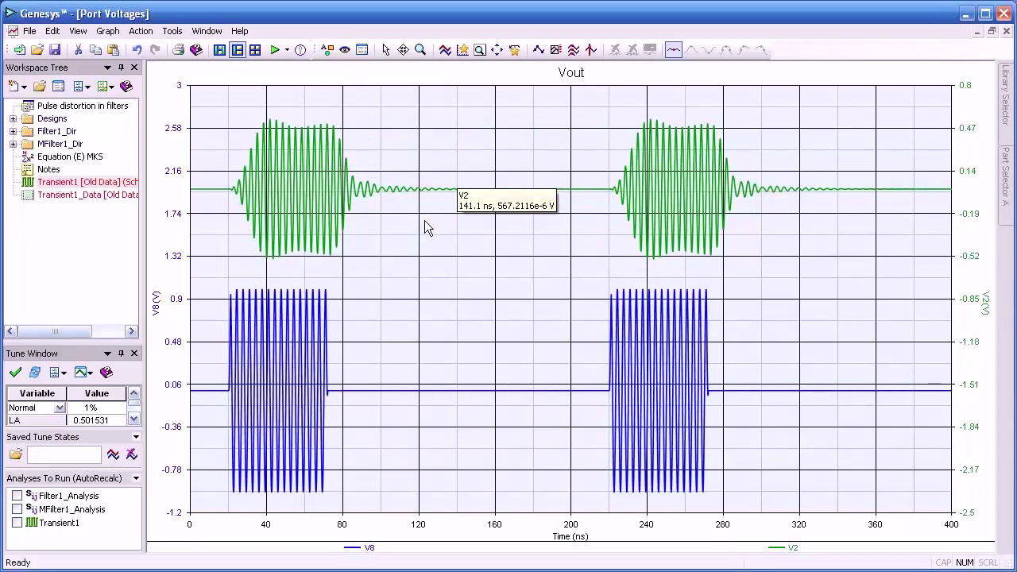
{"action": "mouse_move", "coordinate": [421, 195]}
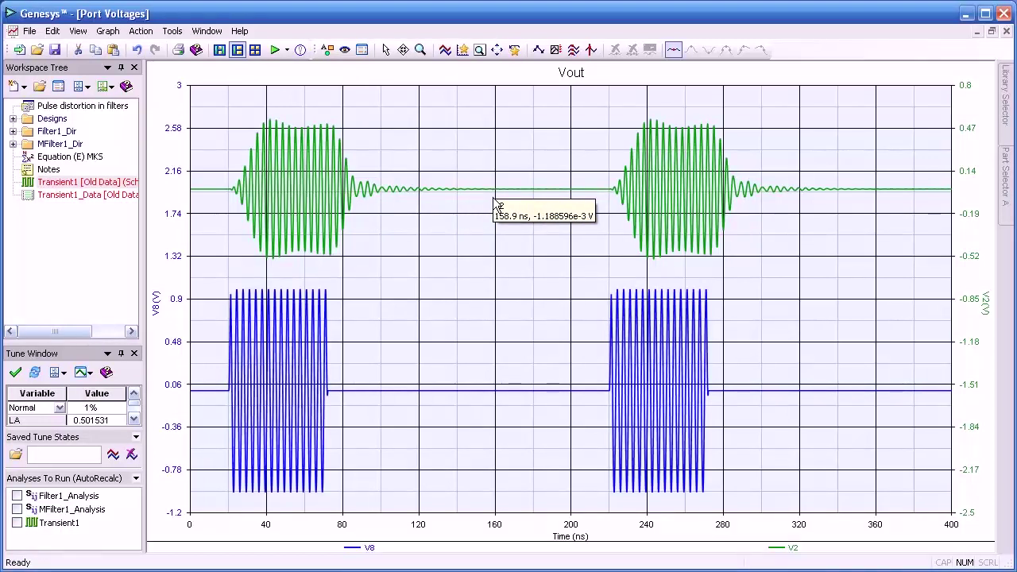
- Hide V2 and unhide V1 in the graph properties so V1 plots on the right axis
{"action": "double_click", "coordinate": [453, 263]}
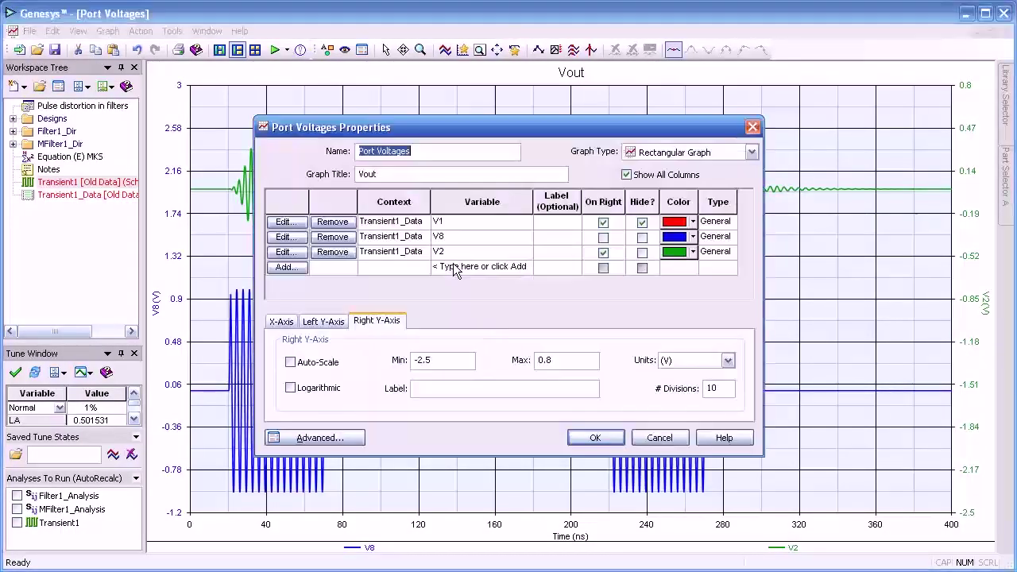
{"action": "left_click", "coordinate": [642, 253]}
{"action": "left_click", "coordinate": [643, 223]}
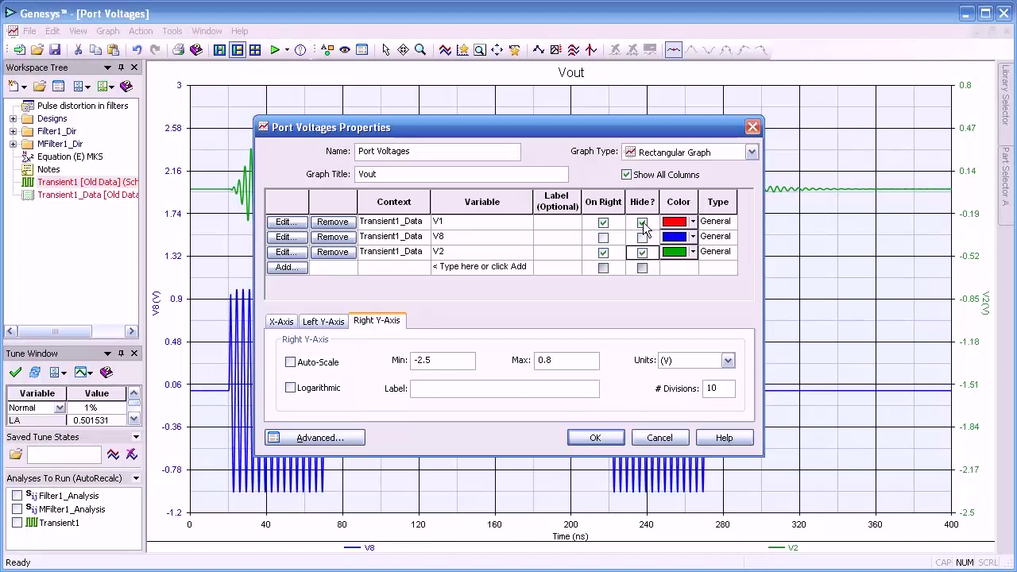
{"action": "left_click", "coordinate": [594, 437]}
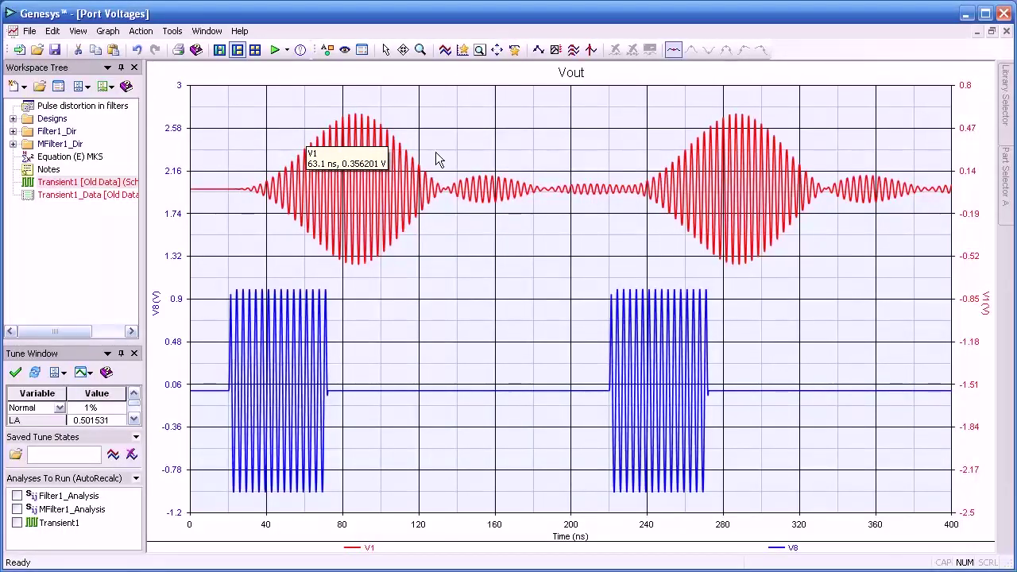
{"action": "mouse_move", "coordinate": [523, 189]}
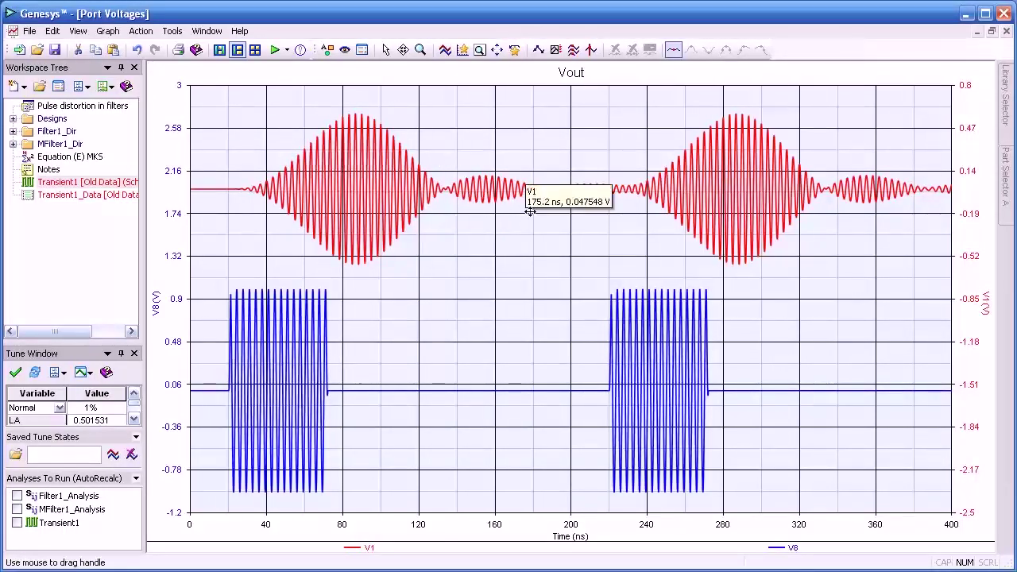
- Unhide V2 so V1, V2 and V8 all plot on the Vout graph, then restore its window
{"action": "double_click", "coordinate": [486, 311]}
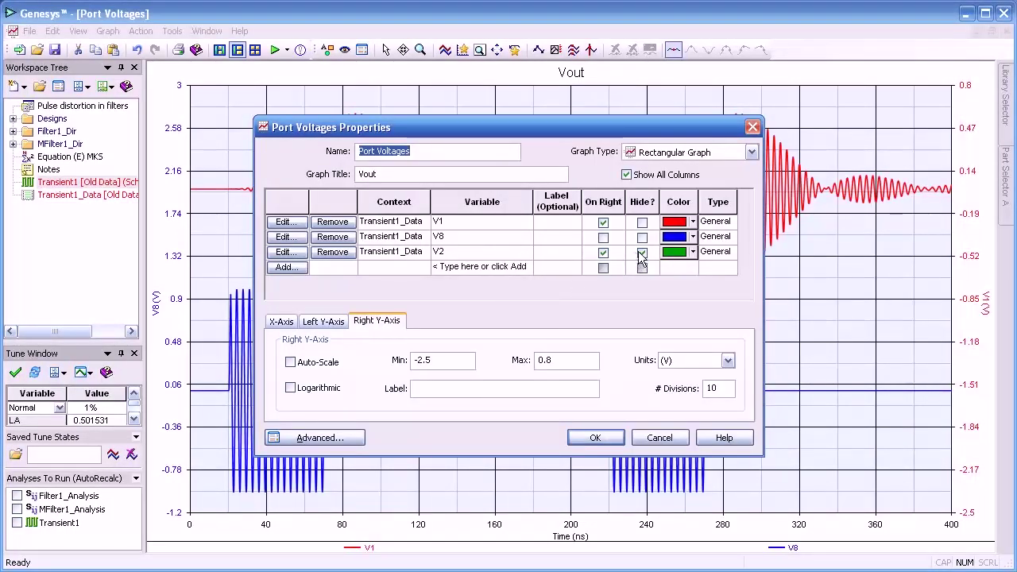
{"action": "left_click", "coordinate": [642, 252]}
{"action": "left_click", "coordinate": [592, 439]}
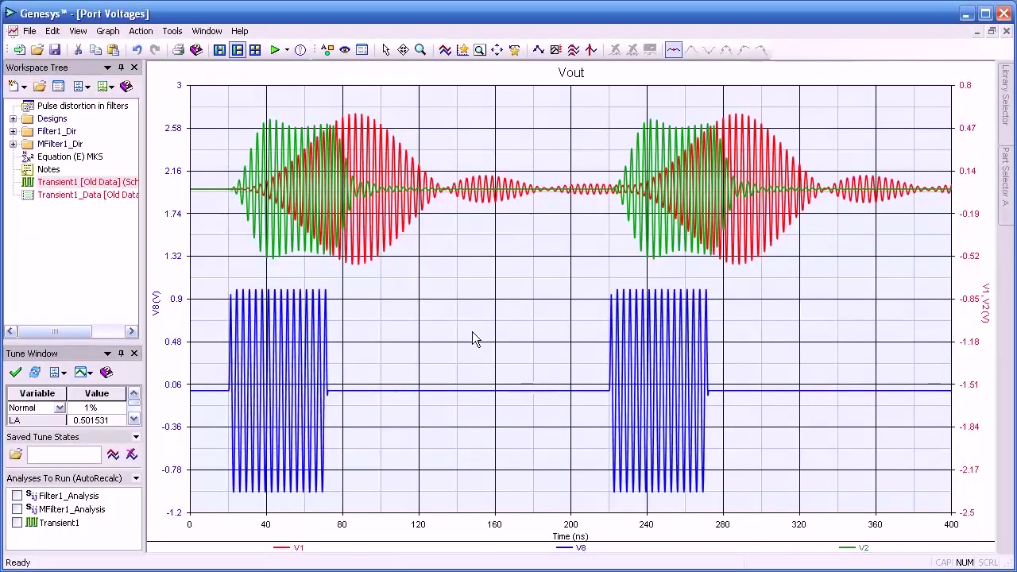
{"action": "left_click", "coordinate": [992, 31]}
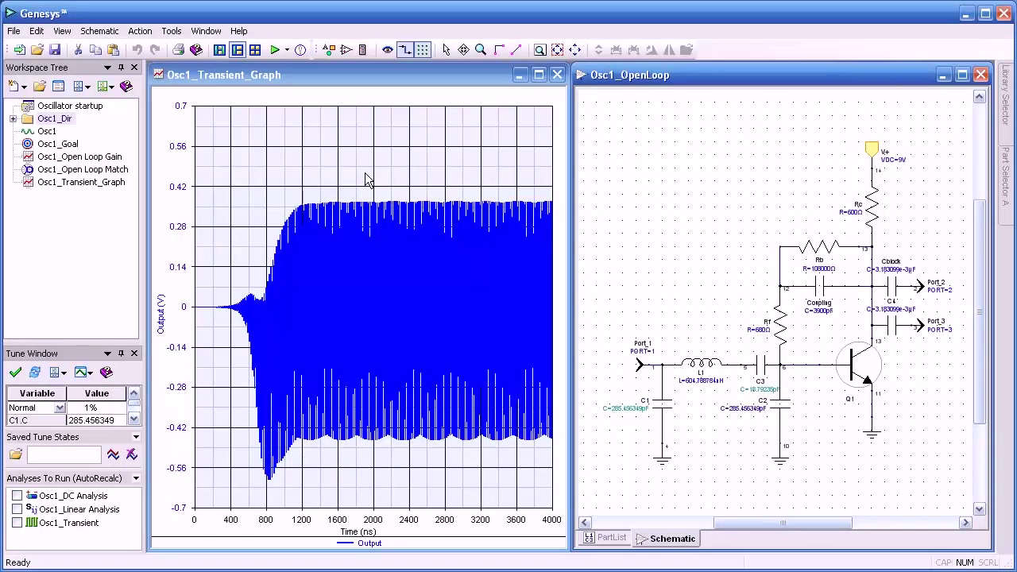
- Expand Osc1_Dir and review Osc1_Transient's 4000 ns stop time and 1 ns step, closing unchanged
{"action": "left_click", "coordinate": [13, 119]}
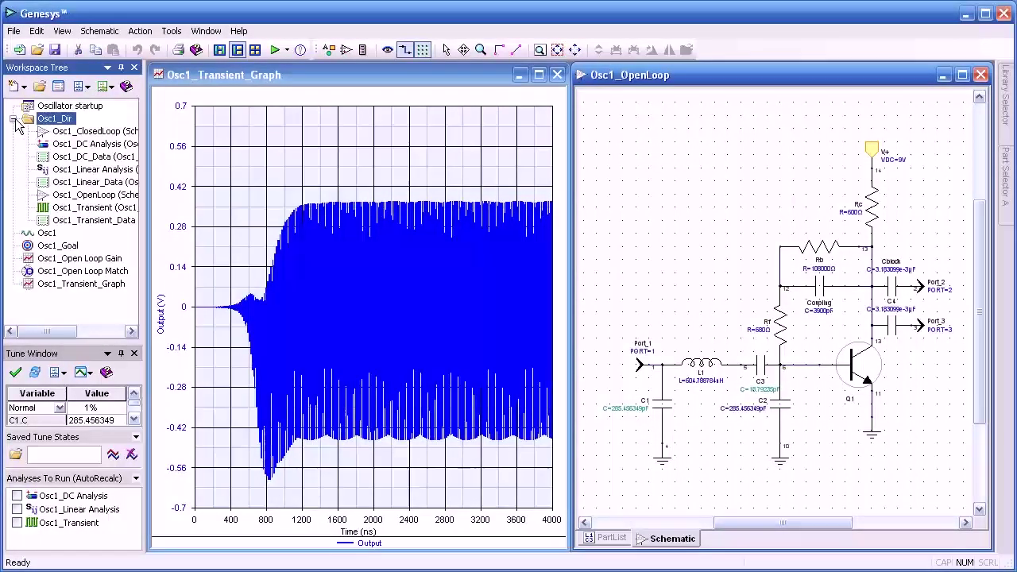
{"action": "double_click", "coordinate": [78, 208]}
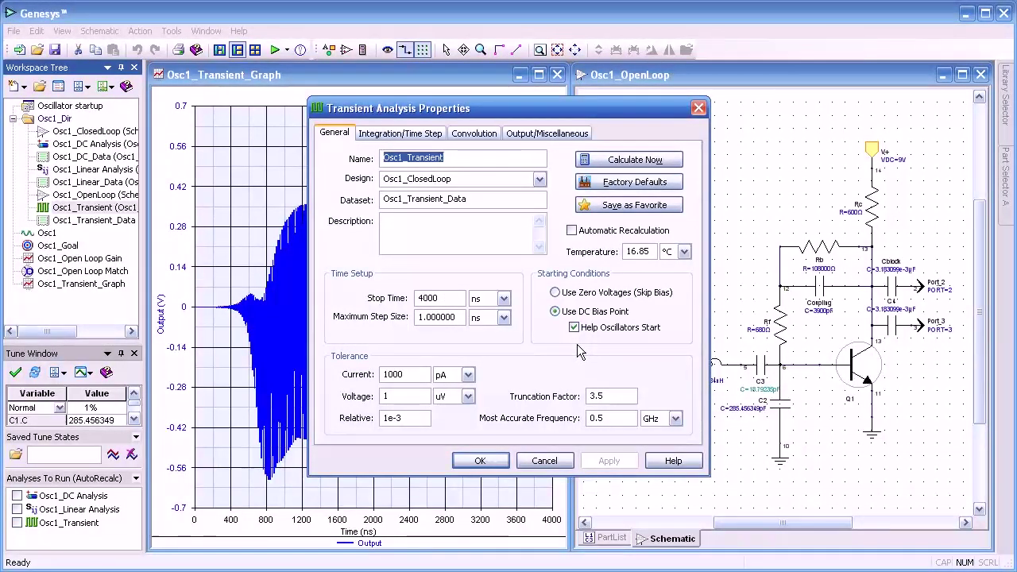
{"action": "left_click", "coordinate": [539, 461]}
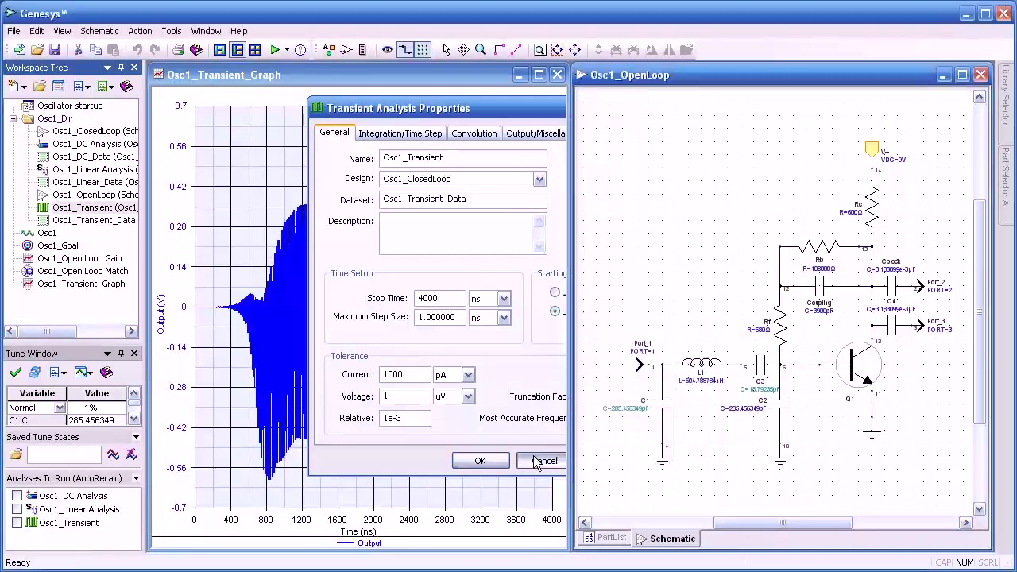